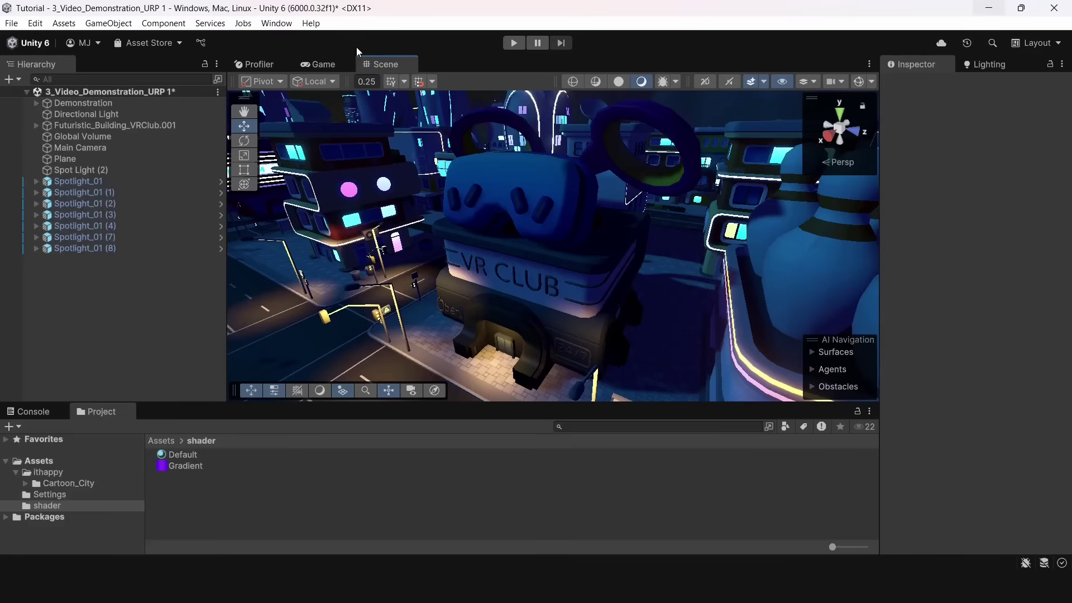
Examine the VR Club building and its unlit Open sign in the Game and Scene views.
{"action": "left_click", "coordinate": [339, 64]}
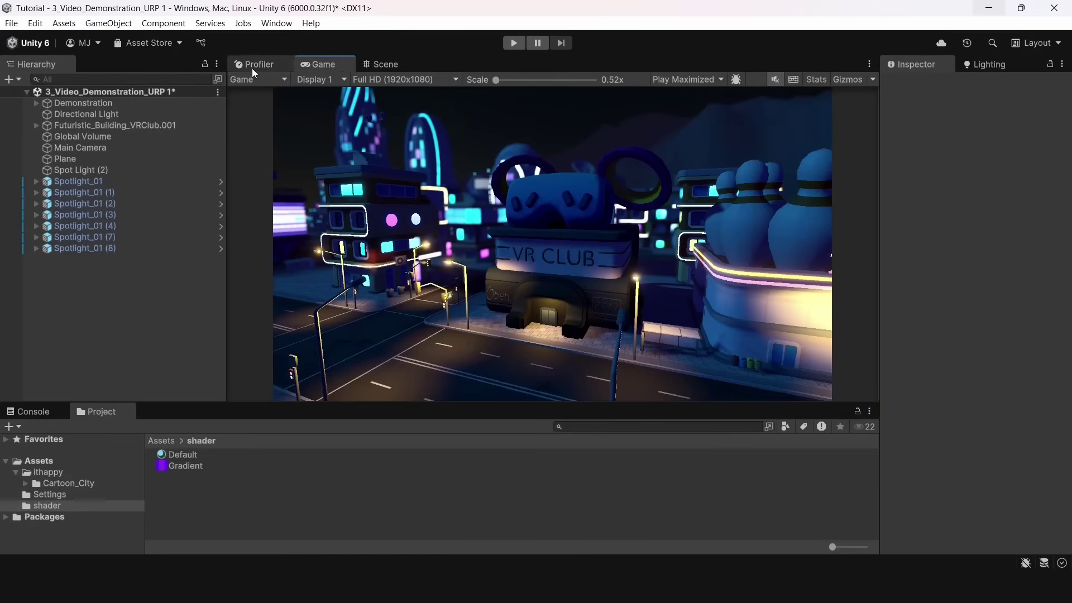
{"action": "left_click", "coordinate": [389, 66]}
{"action": "left_click_drag", "start_coordinate": [518, 208], "coordinate": [546, 219], "text": "alt"}
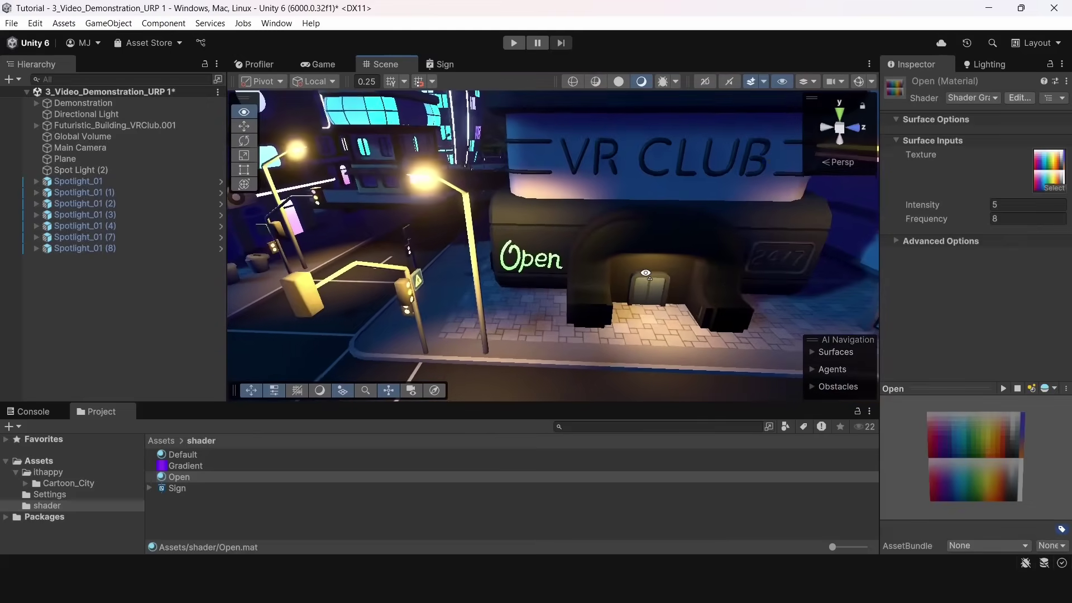
{"action": "right_click_drag", "start_coordinate": [598, 268], "coordinate": [603, 264]}
{"action": "key", "text": "d"}
{"action": "key", "text": "s"}
{"action": "key", "text": "w"}
Create a URP Lit Shader Graph named Sign in the shader folder.
{"action": "right_click", "coordinate": [207, 495]}
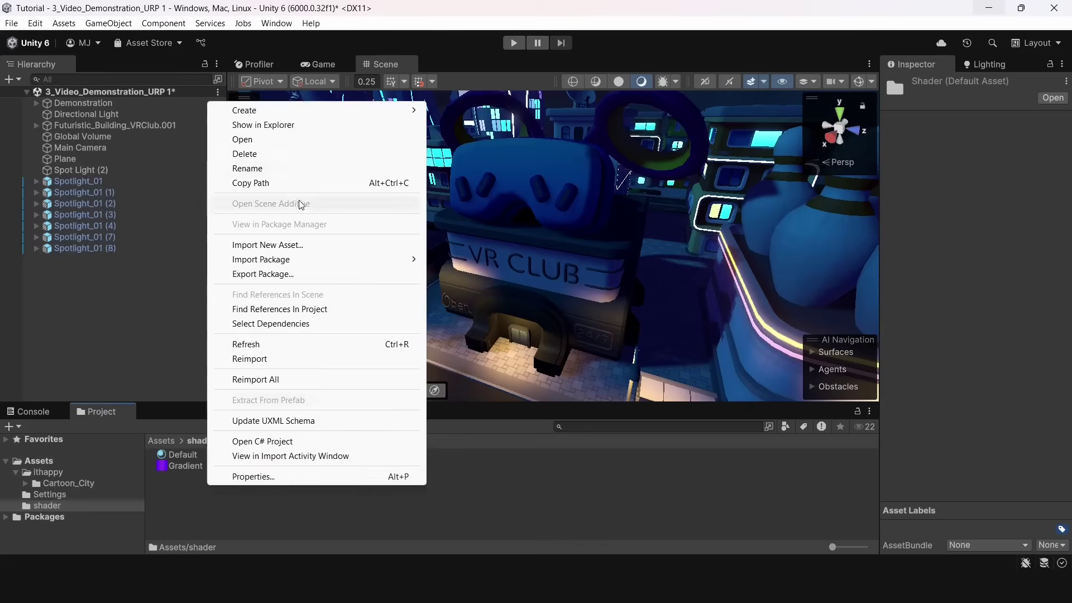
{"action": "mouse_move", "coordinate": [244, 109]}
{"action": "mouse_move", "coordinate": [473, 290]}
{"action": "mouse_move", "coordinate": [597, 290]}
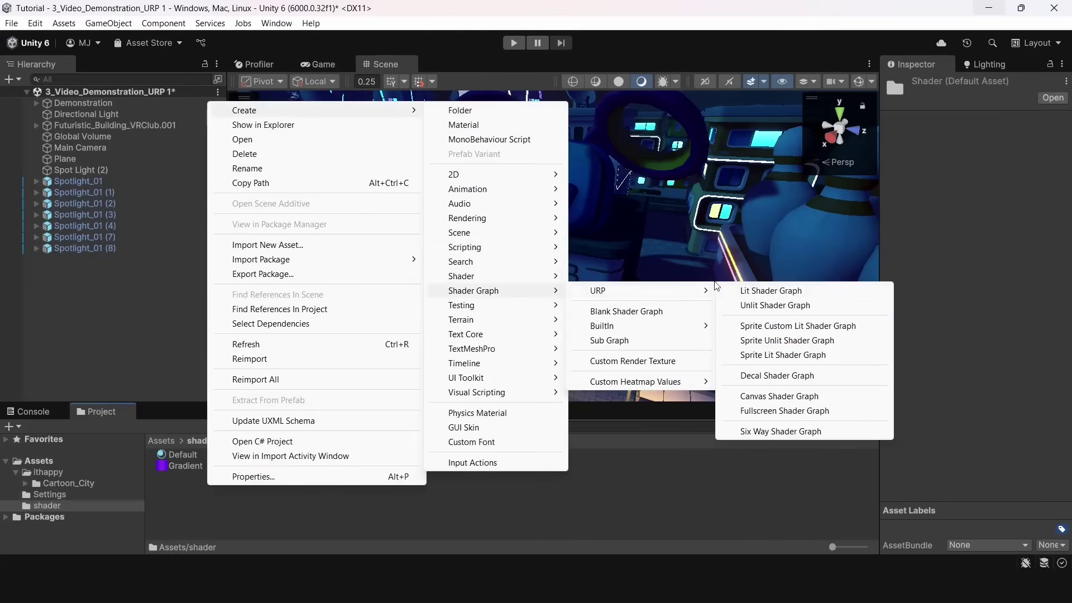
{"action": "left_click", "coordinate": [778, 305]}
{"action": "key", "text": "Return"}
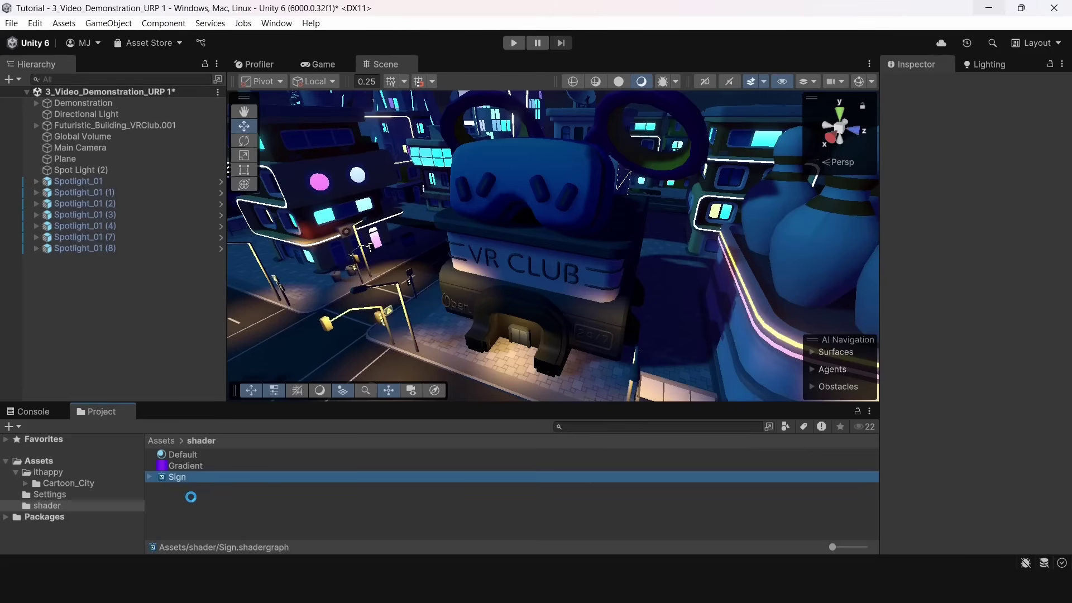
Open the Sign shader graph maximized and move its Blackboard up out of the way.
{"action": "double_click", "coordinate": [188, 478]}
{"action": "scroll", "coordinate": [439, 227], "scroll_direction": "down", "scroll_amount": 2}
{"action": "middle_click_drag", "start_coordinate": [439, 226], "coordinate": [545, 214]}
{"action": "key", "text": "shift+space"}
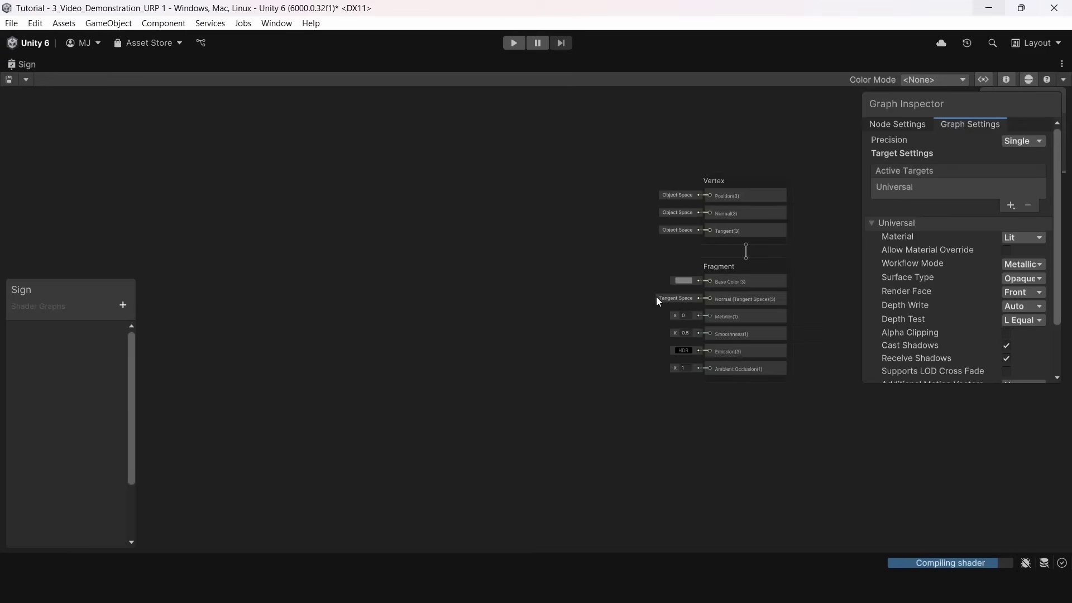
{"action": "left_click_drag", "start_coordinate": [83, 299], "coordinate": [64, 110]}
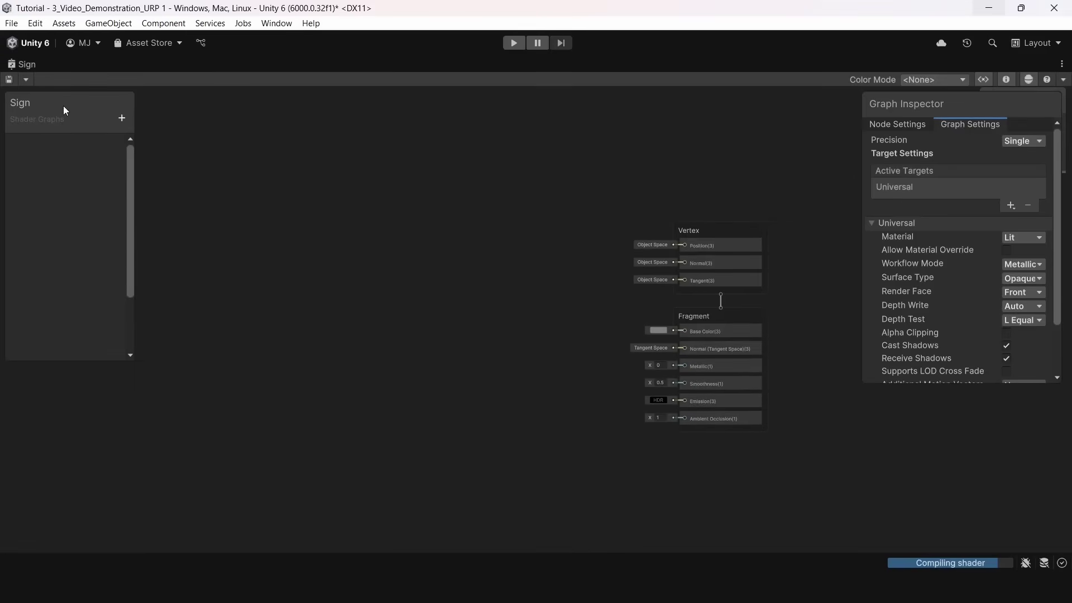
Add a Texture 2D property named Texture and place its node in the graph.
{"action": "left_click", "coordinate": [122, 118]}
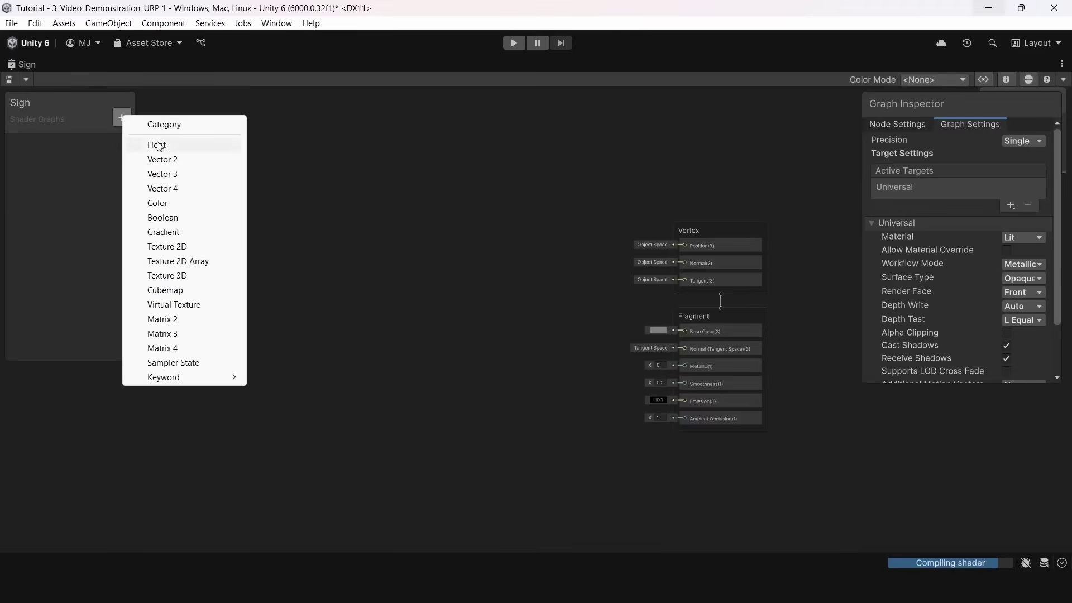
{"action": "left_click", "coordinate": [177, 249]}
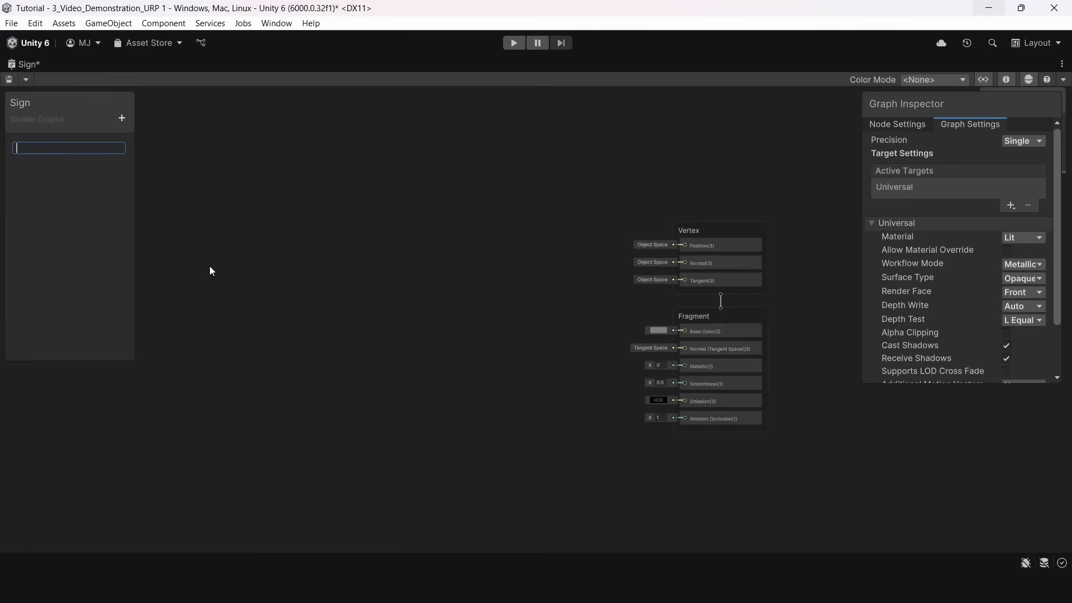
{"action": "type", "text": "Texture"}
{"action": "key", "text": "Return"}
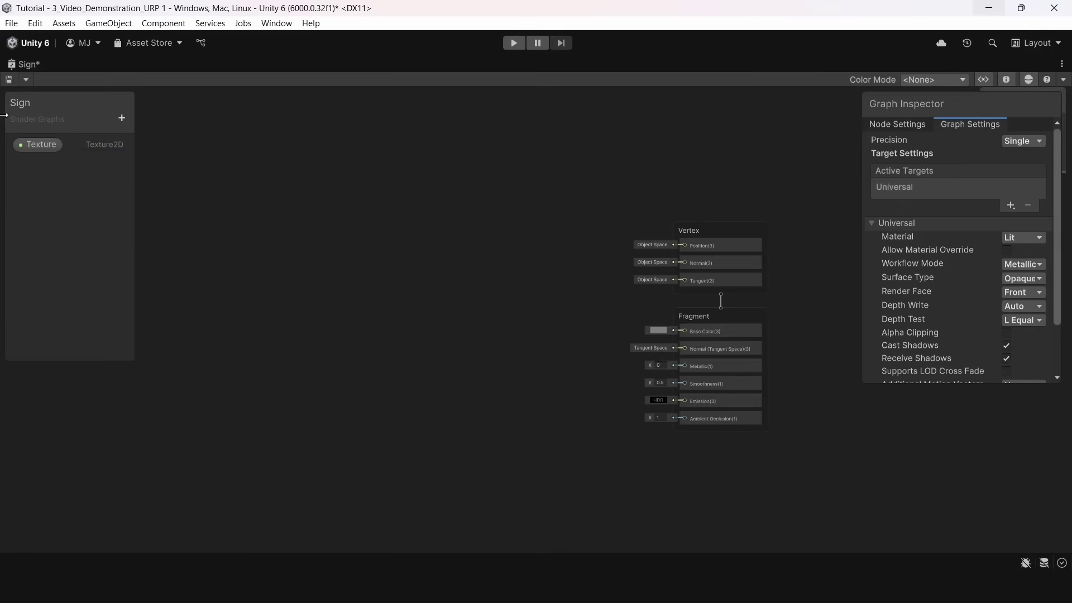
{"action": "left_click_drag", "start_coordinate": [56, 144], "coordinate": [292, 231]}
{"action": "scroll", "coordinate": [358, 240], "scroll_direction": "up", "scroll_amount": 1}
{"action": "middle_click_drag", "start_coordinate": [316, 266], "coordinate": [356, 223]}
{"action": "scroll", "coordinate": [358, 240], "scroll_direction": "down", "scroll_amount": 1}
{"action": "left_click_drag", "start_coordinate": [352, 197], "coordinate": [298, 275]}
Add a Sample Texture 2D node with its preview collapsed and feed the Texture property into its Texture input.
{"action": "left_click", "coordinate": [430, 241]}
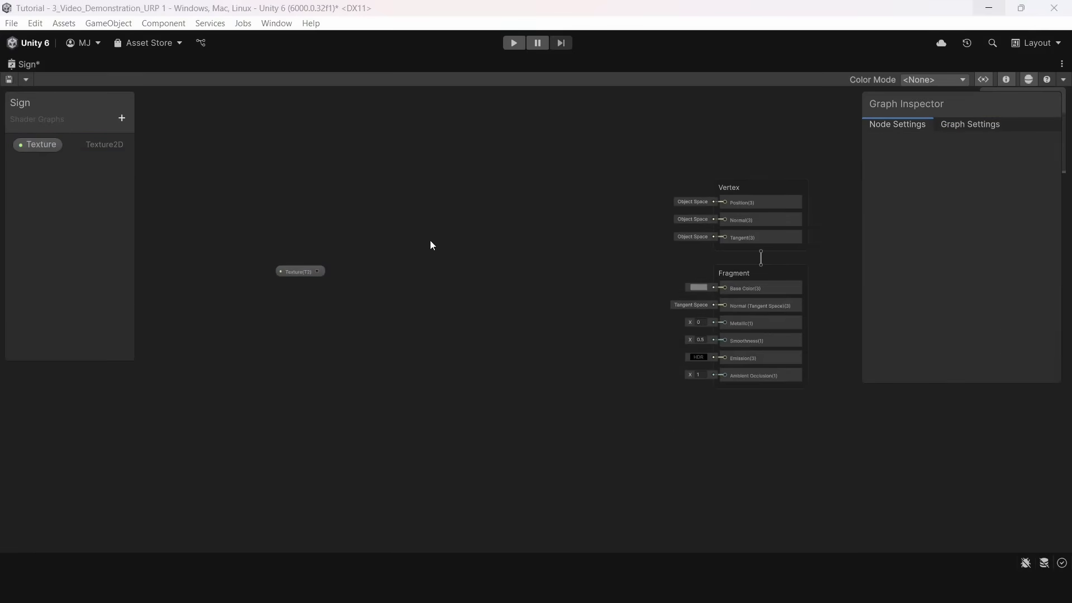
{"action": "key", "text": "space"}
{"action": "type", "text": "sample"}
{"action": "left_click", "coordinate": [558, 186]}
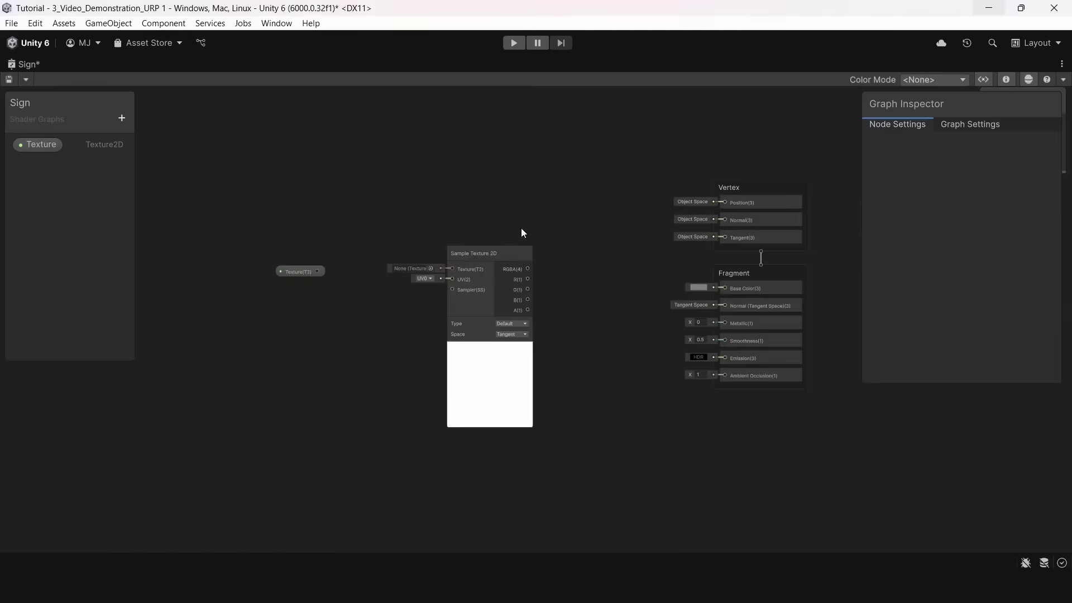
{"action": "scroll", "coordinate": [503, 269], "scroll_direction": "up", "scroll_amount": 2}
{"action": "left_click", "coordinate": [484, 378]}
{"action": "left_click_drag", "start_coordinate": [476, 255], "coordinate": [430, 266]}
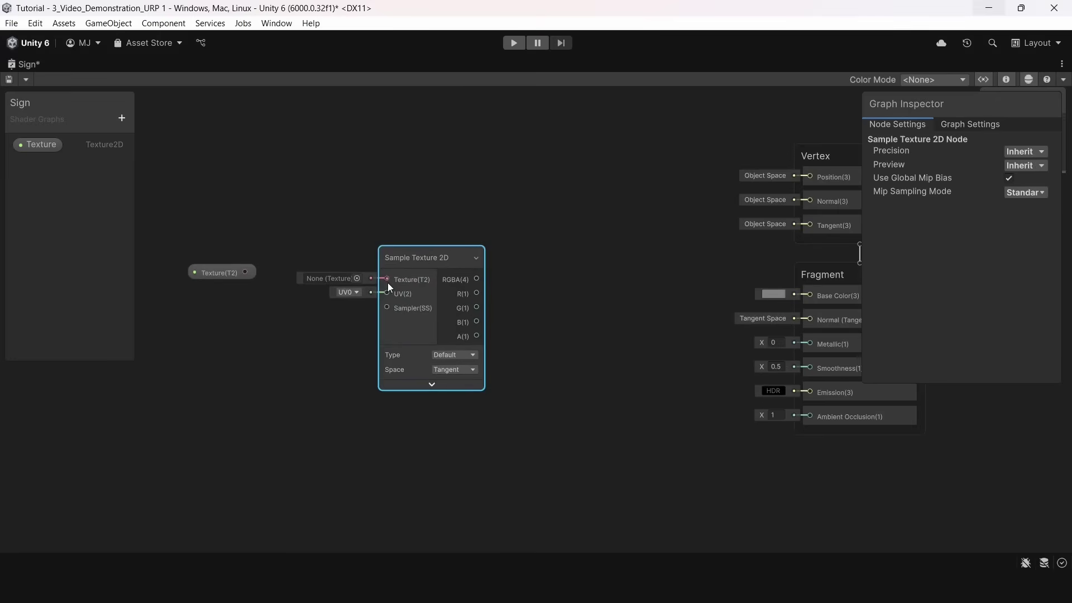
{"action": "left_click_drag", "start_coordinate": [256, 267], "coordinate": [253, 269]}
{"action": "left_click_drag", "start_coordinate": [411, 251], "coordinate": [353, 249]}
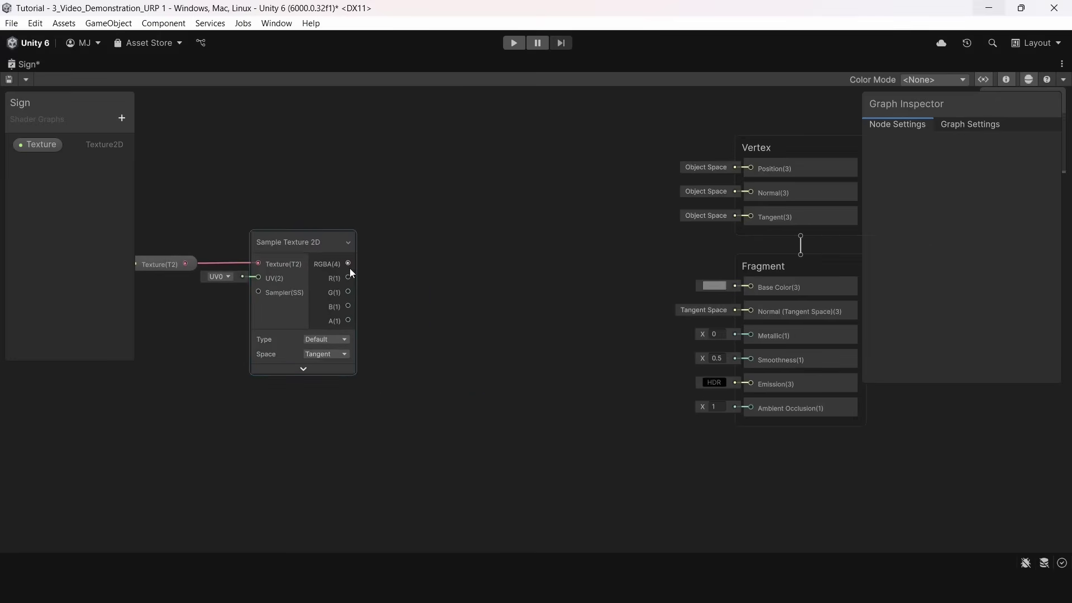
Connect the Sample Texture 2D RGBA output to the Fragment's Base Color and Emission inputs.
{"action": "left_click_drag", "start_coordinate": [350, 268], "coordinate": [742, 277]}
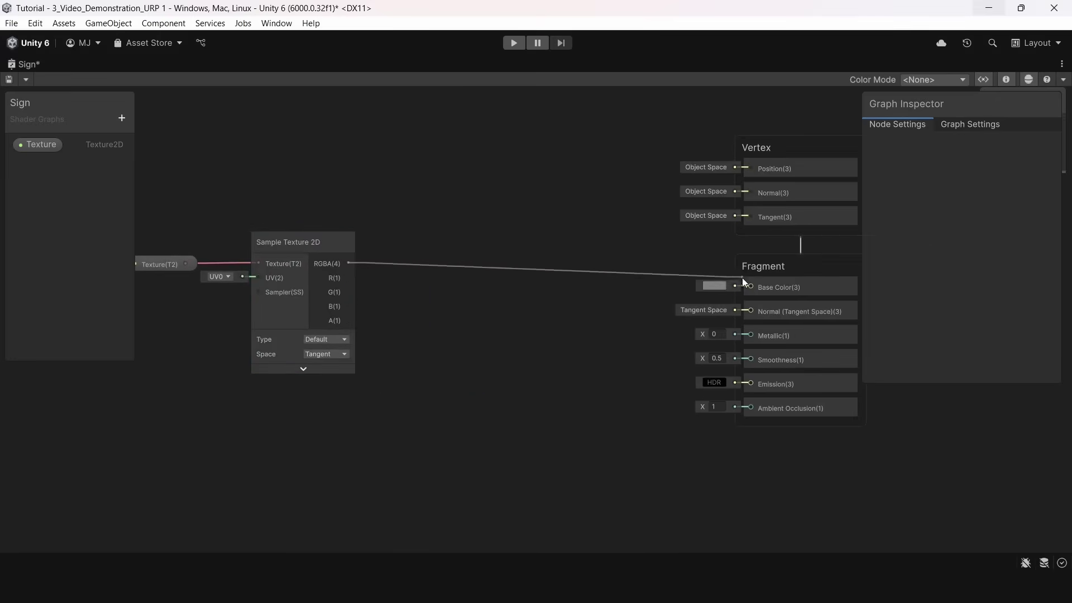
{"action": "left_click_drag", "start_coordinate": [742, 277], "coordinate": [744, 280]}
{"action": "left_click_drag", "start_coordinate": [289, 282], "coordinate": [293, 283]}
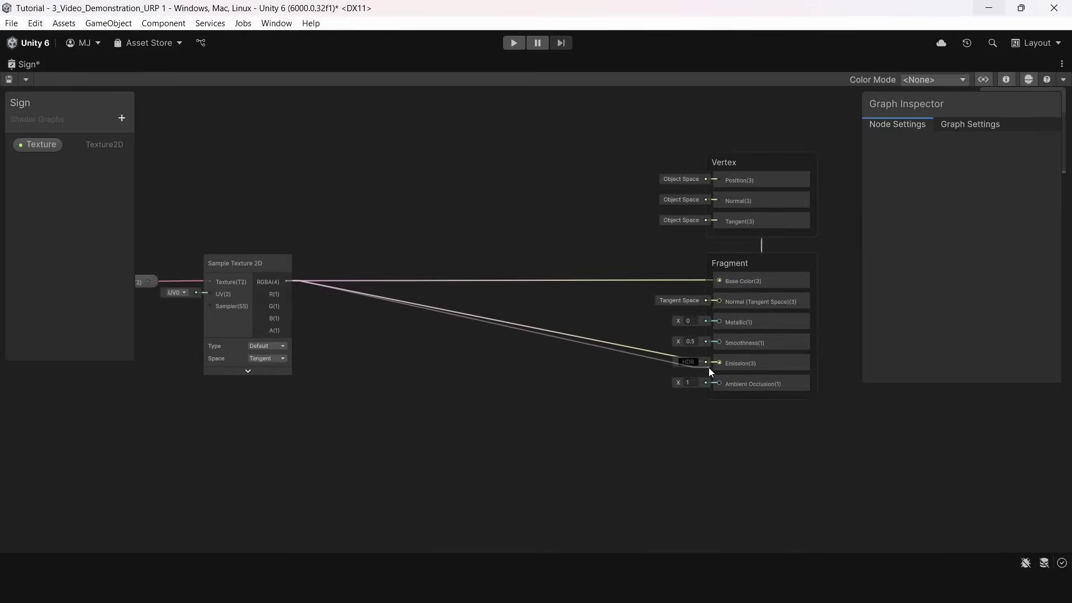
{"action": "left_click_drag", "start_coordinate": [708, 367], "coordinate": [713, 367]}
Add a Multiply node with its preview collapsed and place it between Sample Texture 2D and the Fragment block.
{"action": "scroll", "coordinate": [448, 220], "scroll_direction": "down", "scroll_amount": 5}
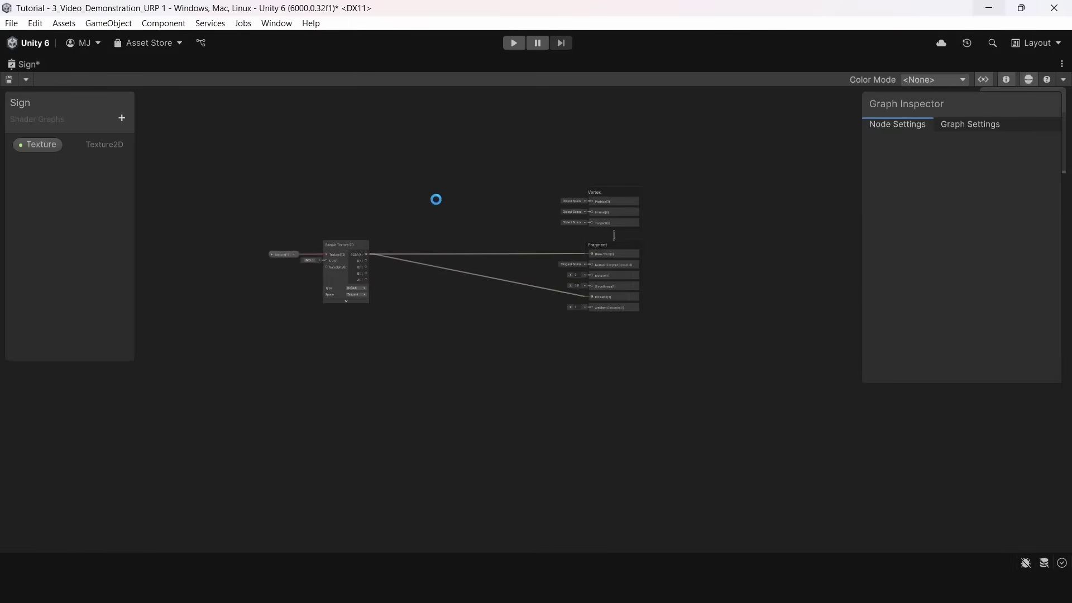
{"action": "key", "text": "space"}
{"action": "type", "text": "mul"}
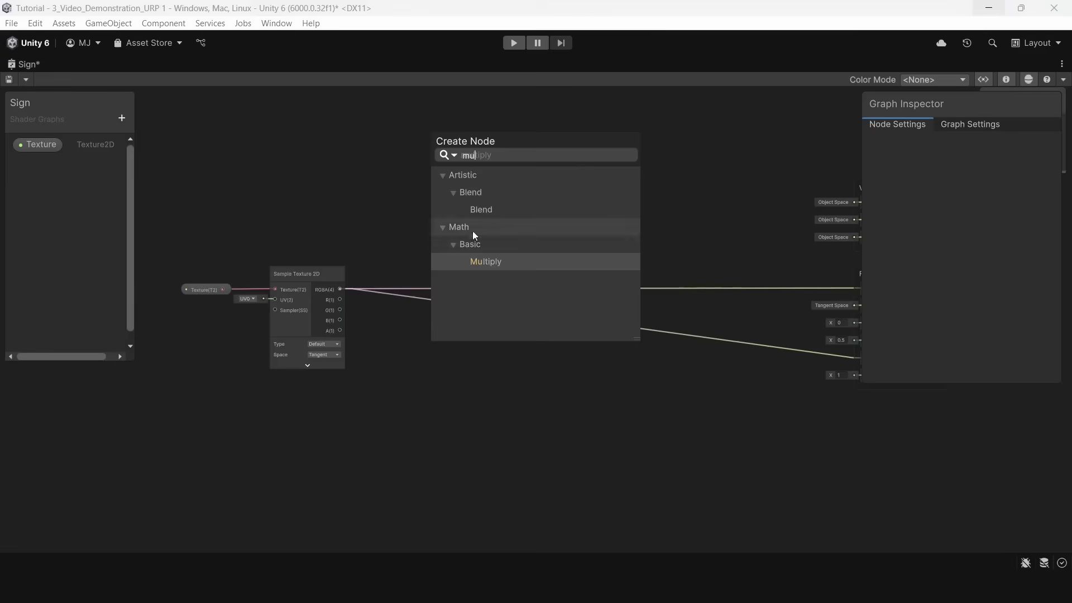
{"action": "double_click", "coordinate": [481, 261]}
{"action": "scroll", "coordinate": [478, 282], "scroll_direction": "up", "scroll_amount": 1}
{"action": "scroll", "coordinate": [480, 293], "scroll_direction": "up", "scroll_amount": 1}
{"action": "left_click", "coordinate": [473, 469]}
{"action": "left_click_drag", "start_coordinate": [460, 453], "coordinate": [567, 412]}
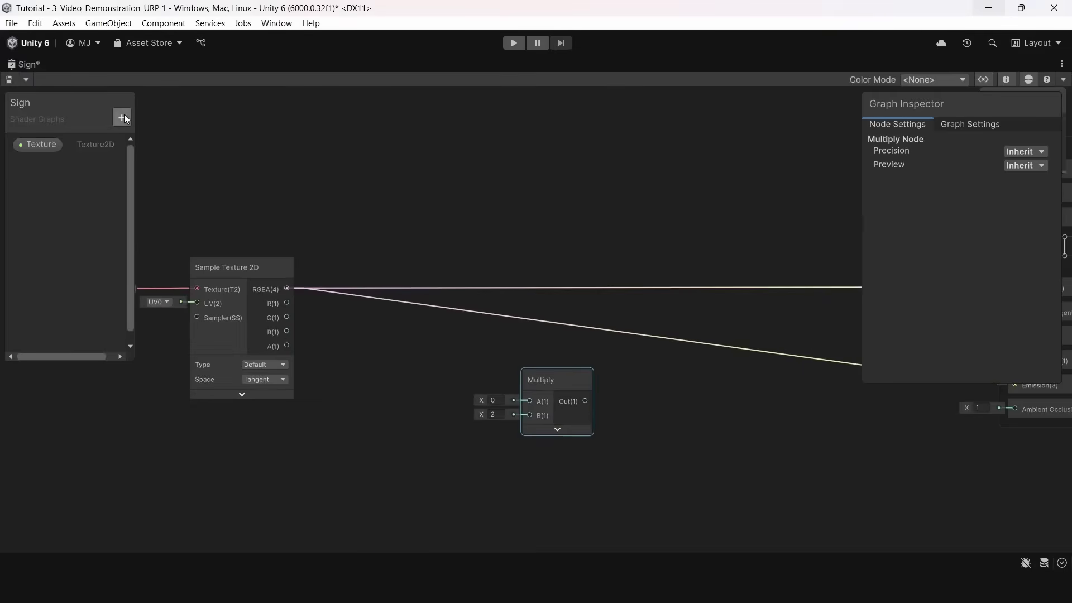
Add a Float property named Intensity and multiply it with the sampled RGBA color into Emission.
{"action": "left_click", "coordinate": [123, 116]}
{"action": "left_click", "coordinate": [105, 214]}
{"action": "type", "text": "Intensity"}
{"action": "key", "text": "Return"}
{"action": "left_click_drag", "start_coordinate": [39, 163], "coordinate": [401, 381]}
{"action": "middle_click_drag", "start_coordinate": [469, 381], "coordinate": [305, 374]}
{"action": "left_click_drag", "start_coordinate": [808, 374], "coordinate": [837, 375]}
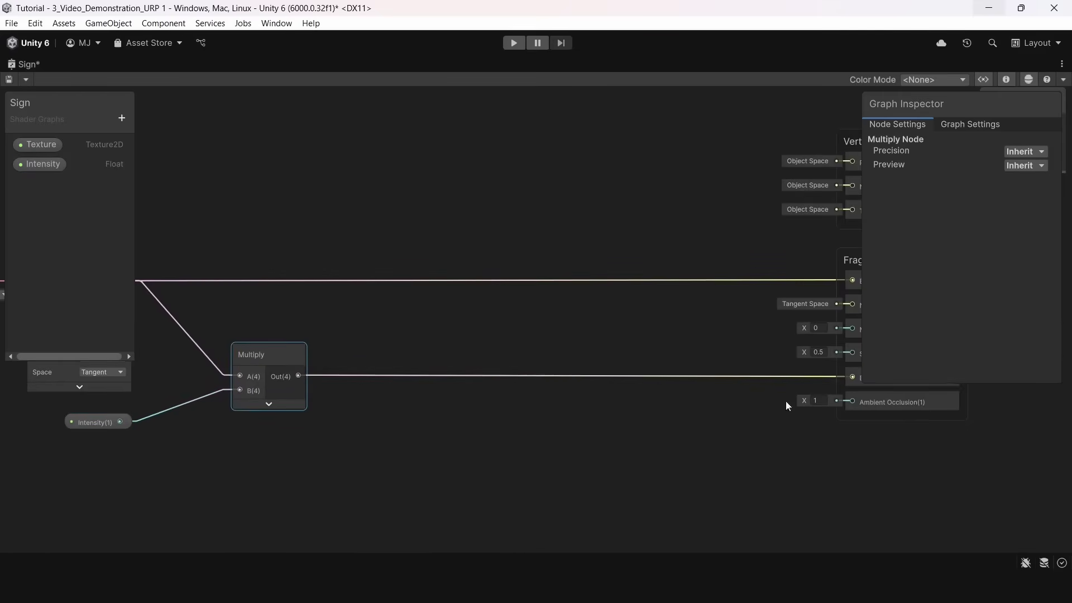
{"action": "scroll", "coordinate": [511, 295], "scroll_direction": "down", "scroll_amount": 3}
Create a material named Open from the Sign shader and apply it to the building's Open lettering with raised Intensity.
{"action": "right_click", "coordinate": [179, 477]}
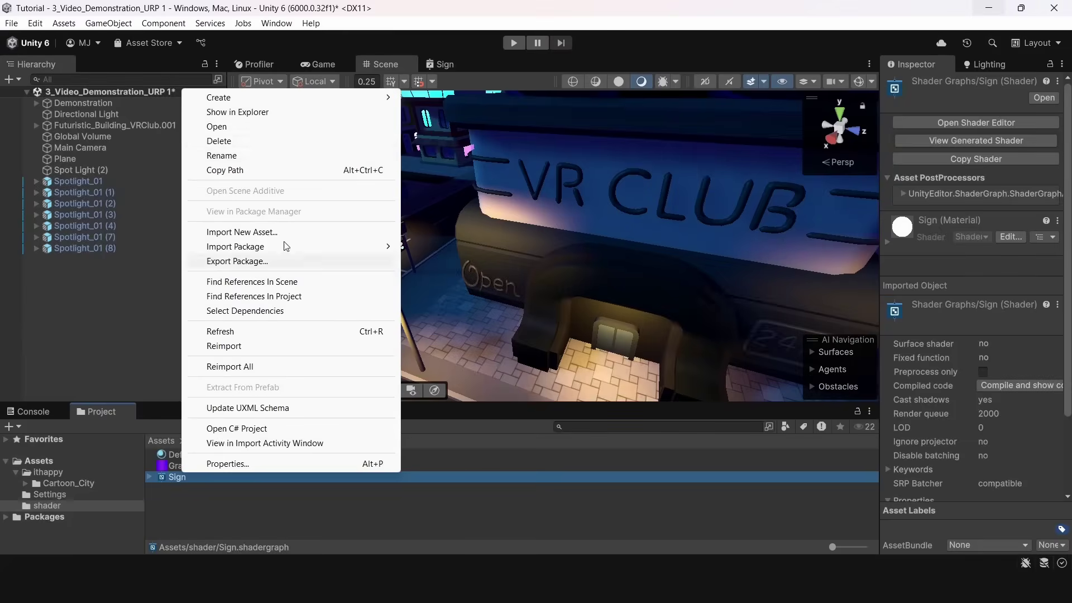
{"action": "mouse_move", "coordinate": [253, 101]}
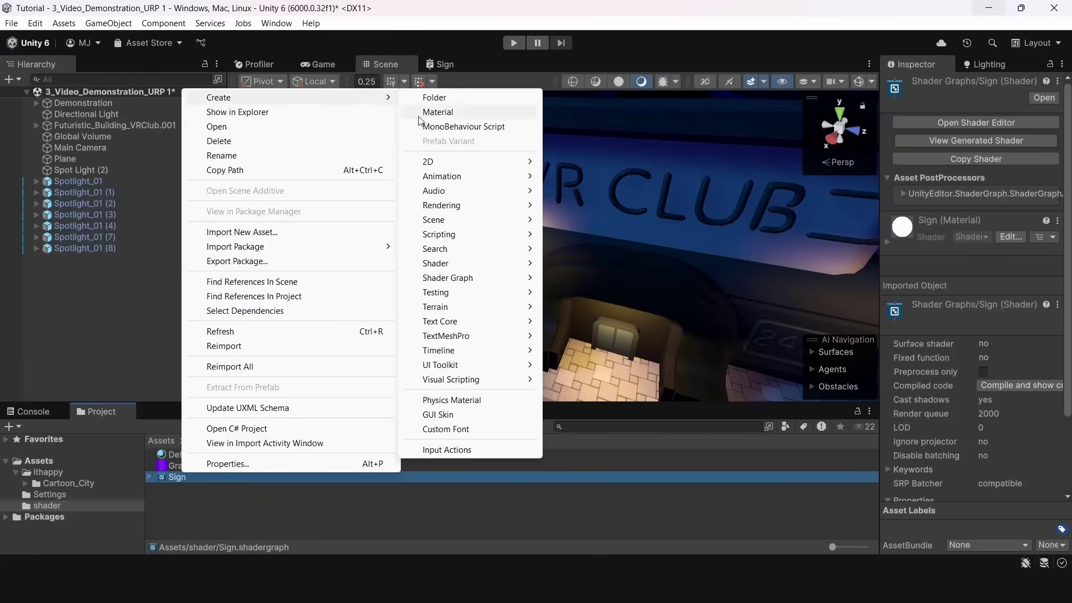
{"action": "left_click", "coordinate": [438, 112]}
{"action": "type", "text": "Open"}
{"action": "key", "text": "Return"}
{"action": "left_click_drag", "start_coordinate": [179, 476], "coordinate": [502, 346]}
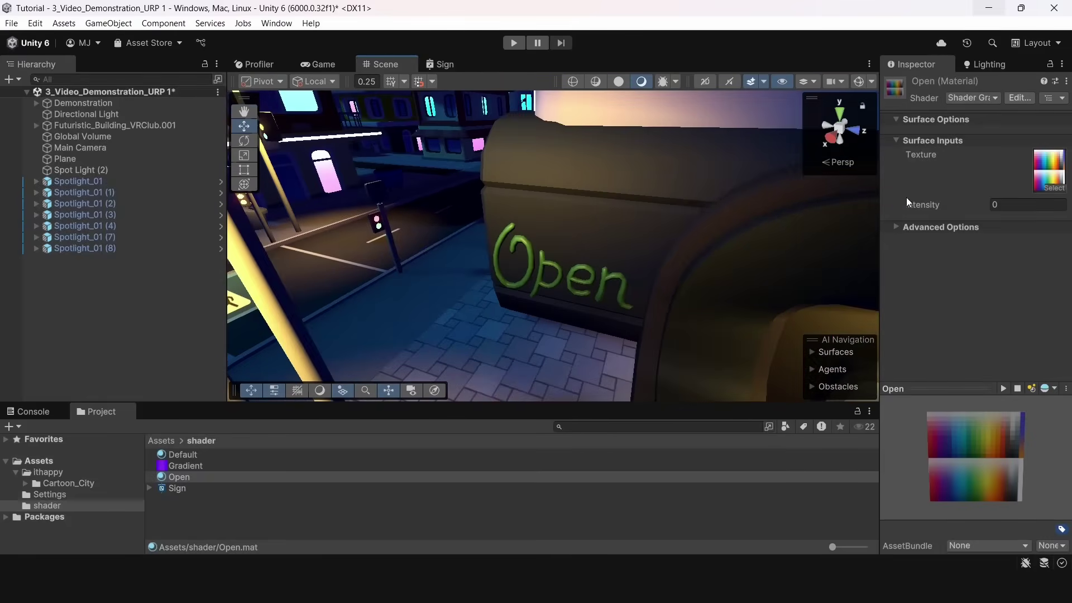
{"action": "left_click_drag", "start_coordinate": [927, 204], "coordinate": [1046, 262]}
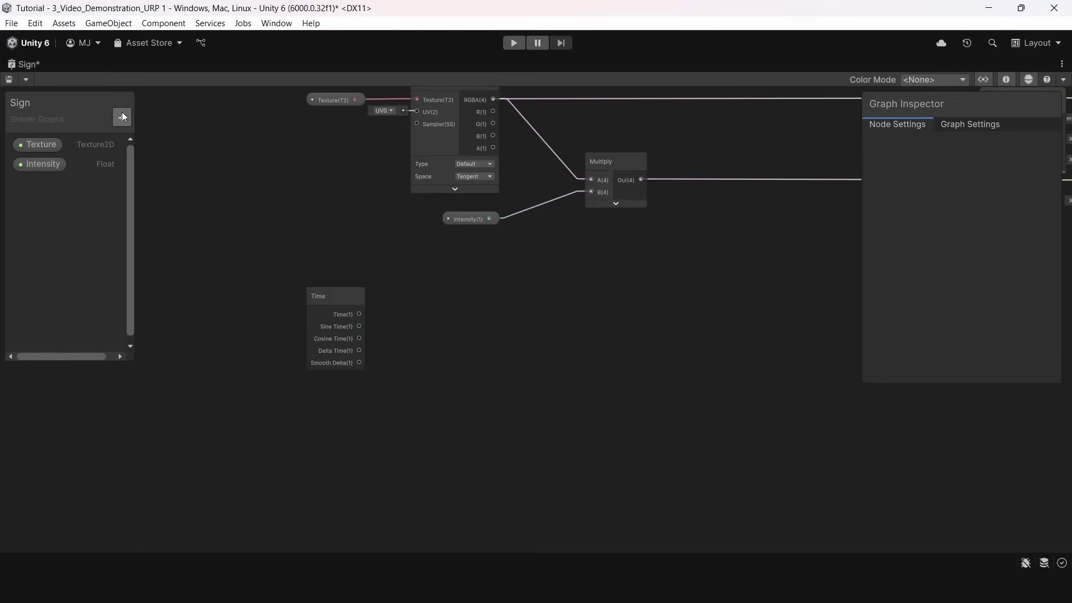
Add a Float property named Frequency and place its node below the Time node.
{"action": "left_click", "coordinate": [122, 118]}
{"action": "left_click", "coordinate": [146, 138]}
{"action": "type", "text": "Frequenc"}
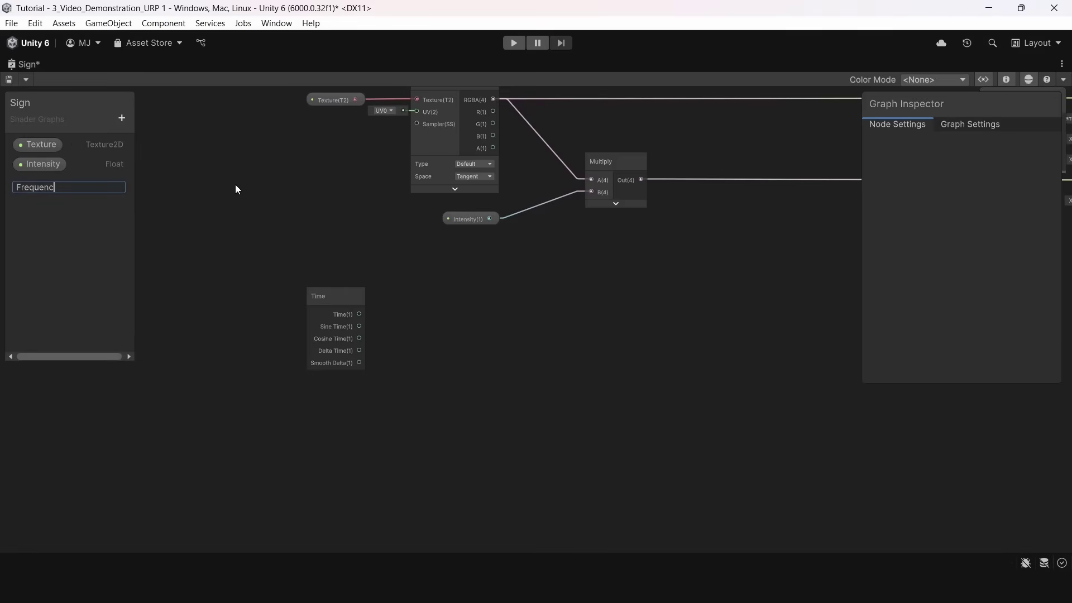
{"action": "type", "text": "y"}
{"action": "key", "text": "Return"}
{"action": "left_click_drag", "start_coordinate": [346, 389], "coordinate": [342, 389]}
Add a Multiply node that takes the Time output as A and Frequency as B.
{"action": "left_click", "coordinate": [395, 361]}
{"action": "scroll", "coordinate": [396, 362], "scroll_direction": "up", "scroll_amount": 1}
{"action": "middle_click_drag", "start_coordinate": [398, 360], "coordinate": [405, 391]}
{"action": "key", "text": "space"}
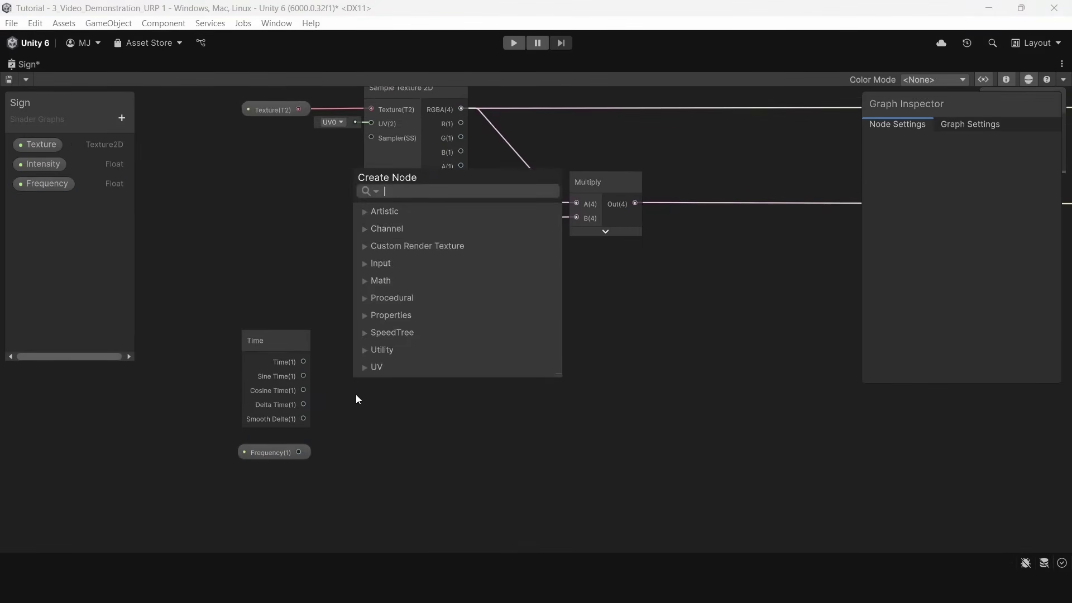
{"action": "type", "text": "mul"}
{"action": "left_click", "coordinate": [388, 297]}
{"action": "scroll", "coordinate": [389, 436], "scroll_direction": "up", "scroll_amount": 1}
{"action": "left_click_drag", "start_coordinate": [391, 441], "coordinate": [280, 348]}
{"action": "left_click_drag", "start_coordinate": [400, 403], "coordinate": [403, 404]}
Add a Sine node with its preview collapsed and feed it the Time-Frequency Multiply output.
{"action": "scroll", "coordinate": [491, 379], "scroll_direction": "down", "scroll_amount": 3}
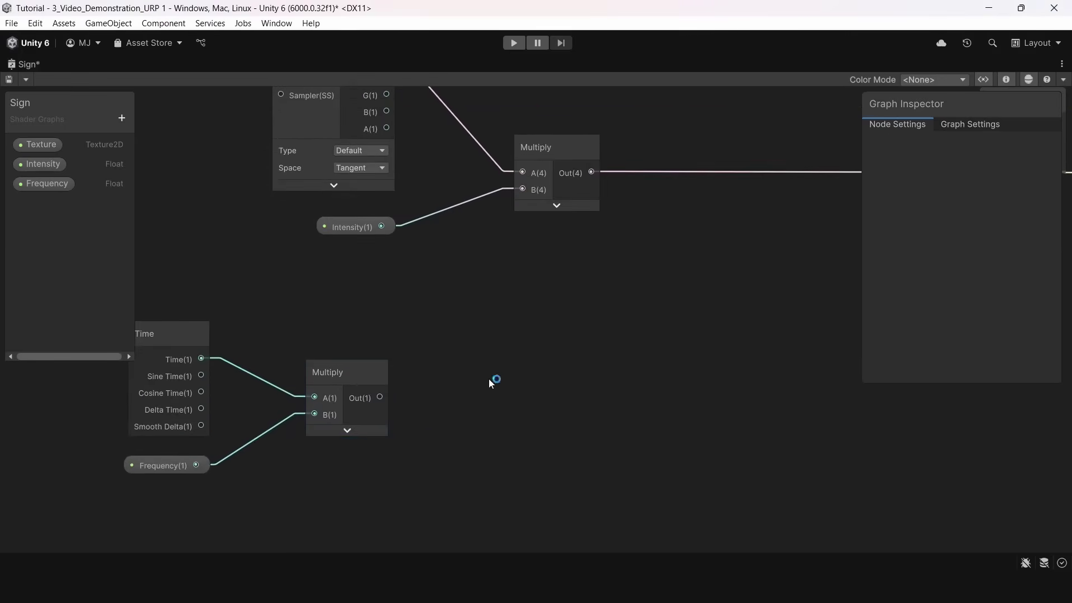
{"action": "scroll", "coordinate": [533, 324], "scroll_direction": "up", "scroll_amount": 2}
{"action": "middle_click_drag", "start_coordinate": [524, 288], "coordinate": [515, 313]}
{"action": "key", "text": "space"}
{"action": "type", "text": "sin"}
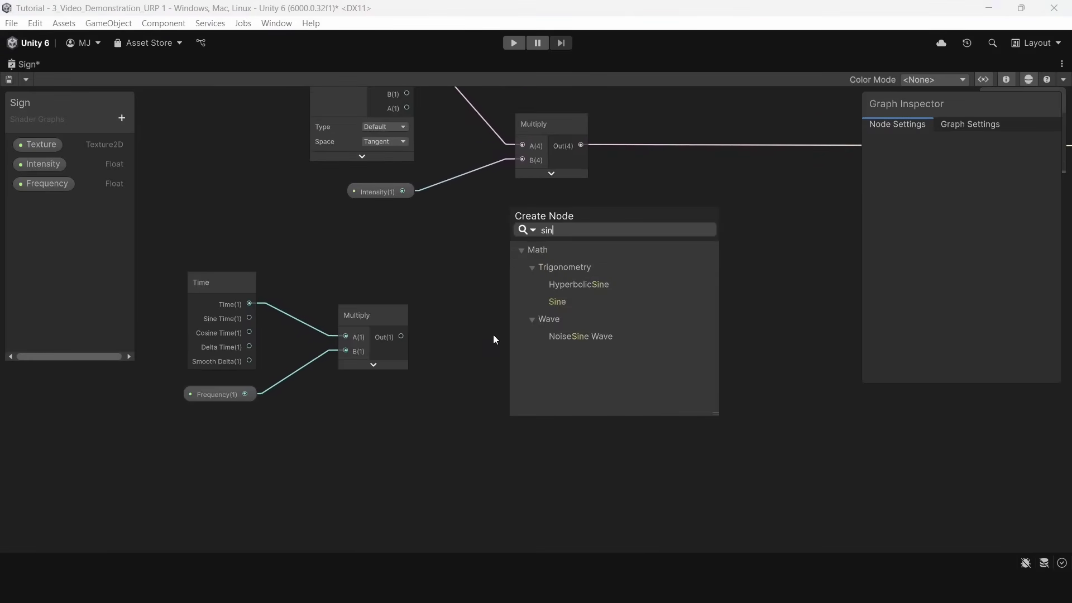
{"action": "double_click", "coordinate": [553, 302]}
{"action": "left_click", "coordinate": [572, 390]}
{"action": "left_click_drag", "start_coordinate": [549, 359], "coordinate": [528, 317]}
{"action": "left_click_drag", "start_coordinate": [498, 336], "coordinate": [400, 336]}
{"action": "left_click_drag", "start_coordinate": [517, 323], "coordinate": [468, 324]}
Add a Step node with Edge 0 and connect the Sine output to its In input.
{"action": "left_click", "coordinate": [630, 270]}
{"action": "middle_click_drag", "start_coordinate": [634, 269], "coordinate": [545, 310]}
{"action": "key", "text": "space"}
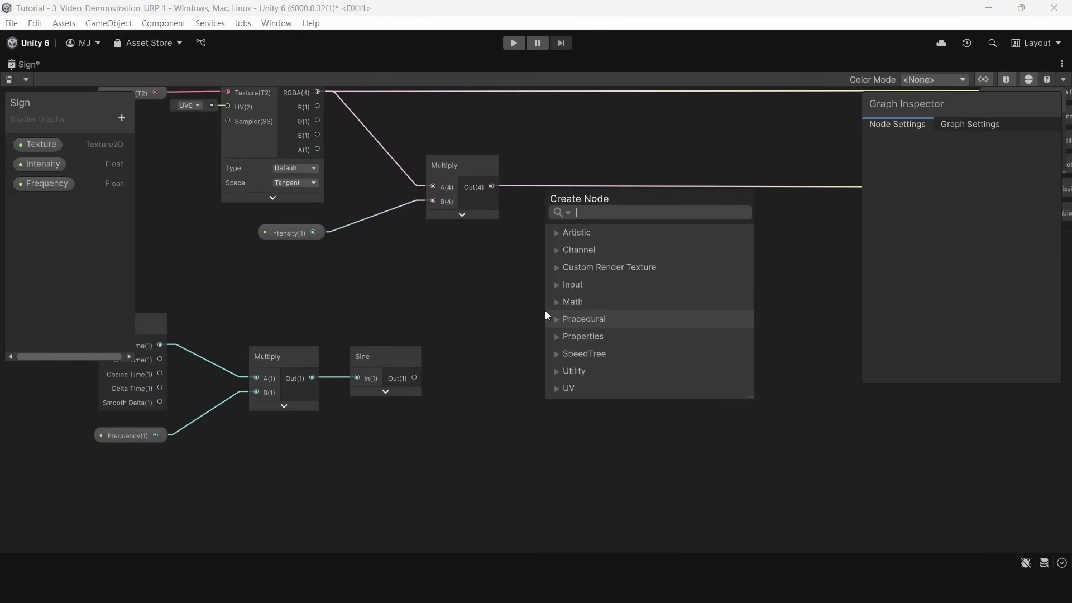
{"action": "type", "text": "step"}
{"action": "key", "text": "Return"}
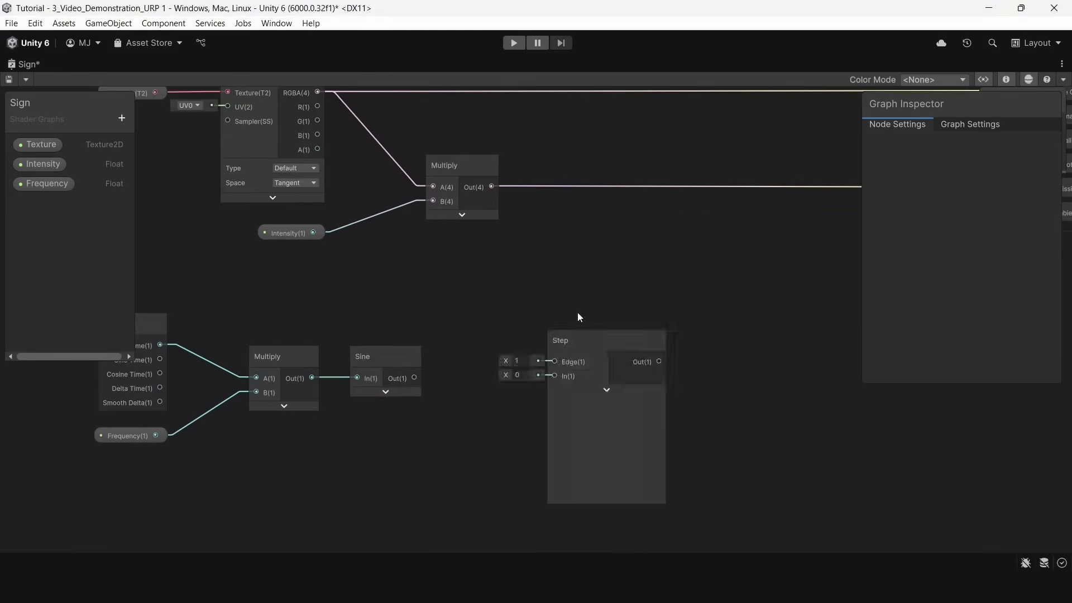
{"action": "left_click_drag", "start_coordinate": [584, 332], "coordinate": [527, 334]}
{"action": "left_click_drag", "start_coordinate": [414, 378], "coordinate": [509, 378]}
{"action": "left_click", "coordinate": [681, 386]}
Add another Multiply node between the Step output and the Fragment's Emission input.
{"action": "middle_click_drag", "start_coordinate": [831, 371], "coordinate": [606, 428]}
{"action": "scroll", "coordinate": [371, 428], "scroll_direction": "down", "scroll_amount": 1}
{"action": "middle_click_drag", "start_coordinate": [369, 428], "coordinate": [282, 460]}
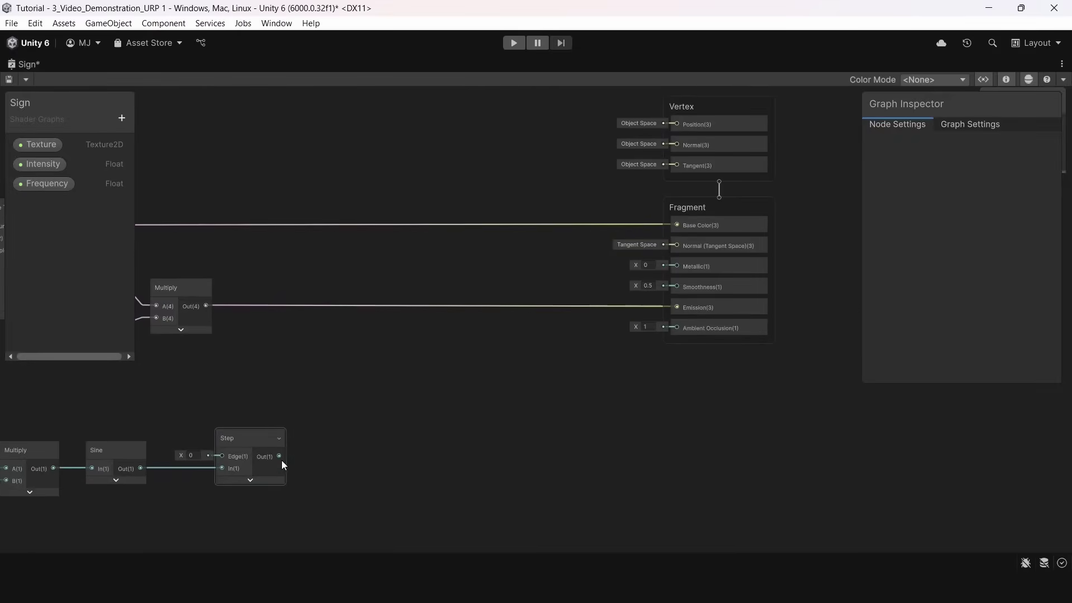
{"action": "left_click_drag", "start_coordinate": [280, 456], "coordinate": [445, 394]}
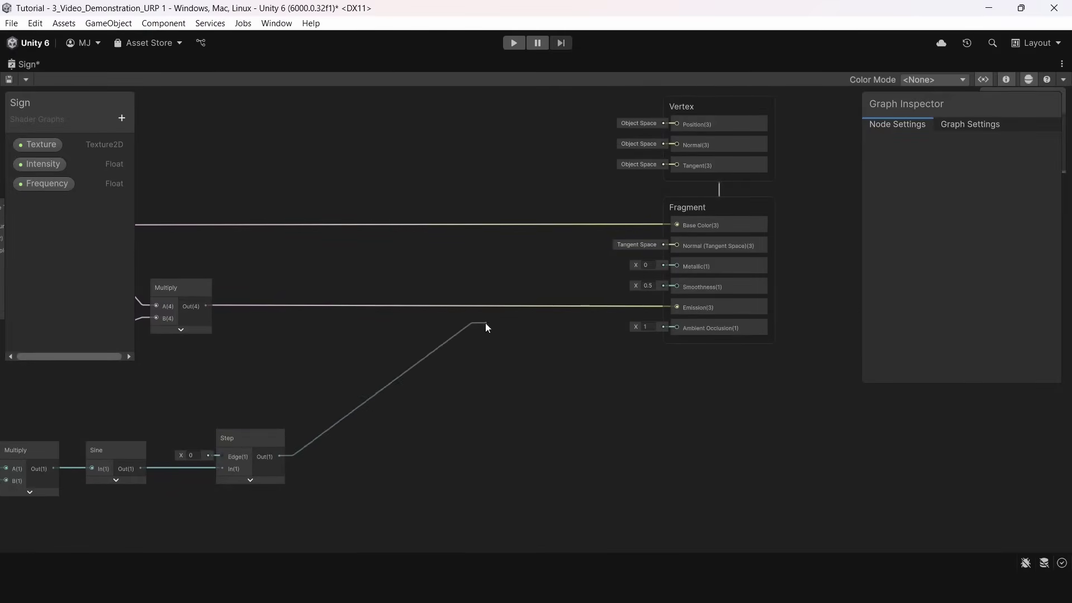
{"action": "left_click_drag", "start_coordinate": [486, 327], "coordinate": [486, 326]}
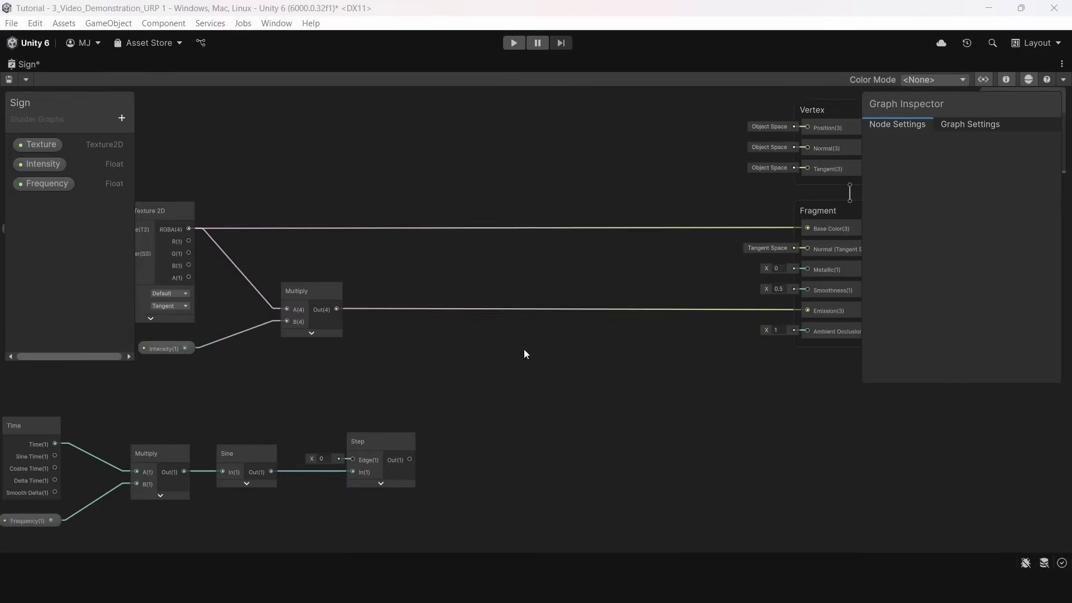
{"action": "key", "text": "space"}
{"action": "type", "text": "mul"}
{"action": "key", "text": "Return"}
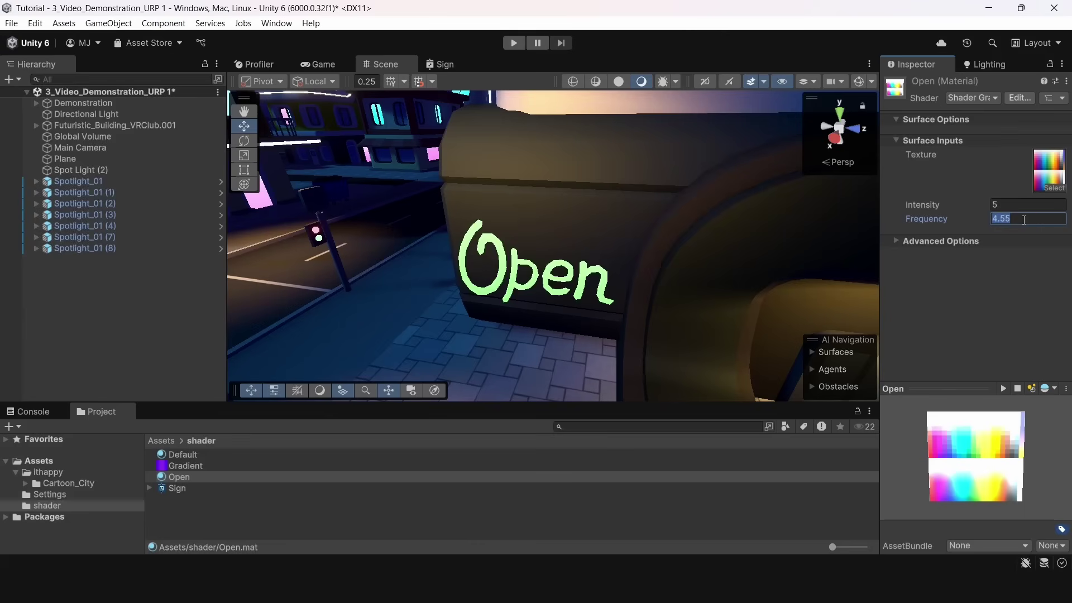
Set the Open material's Frequency to 10.
{"action": "type", "text": "10"}
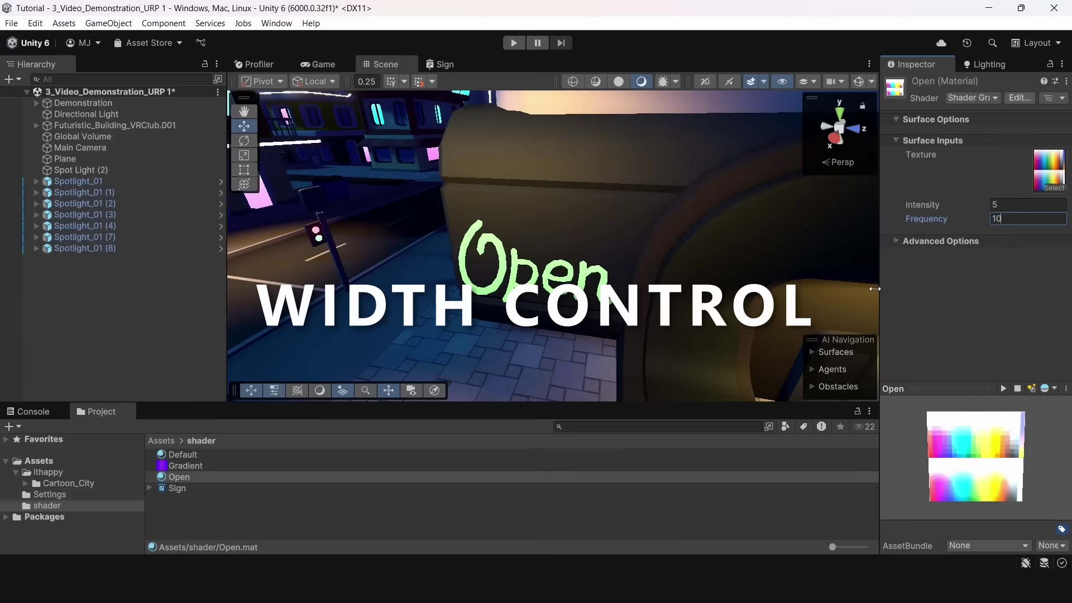
Add two Float properties named OnTime and OffTime to the Sign graph.
{"action": "right_click_drag", "start_coordinate": [664, 220], "coordinate": [668, 232]}
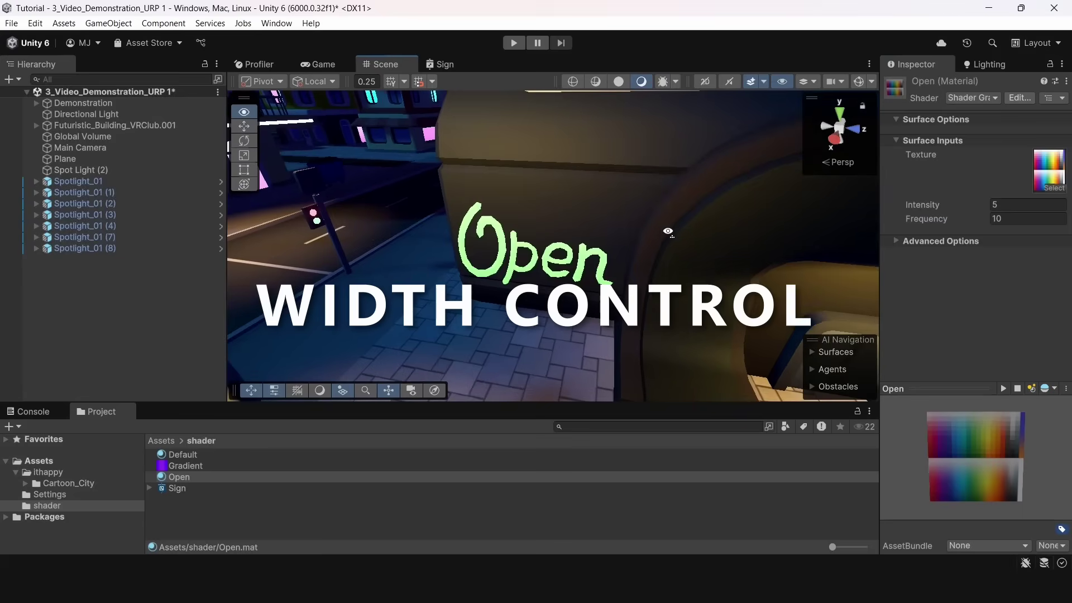
{"action": "left_click", "coordinate": [763, 82]}
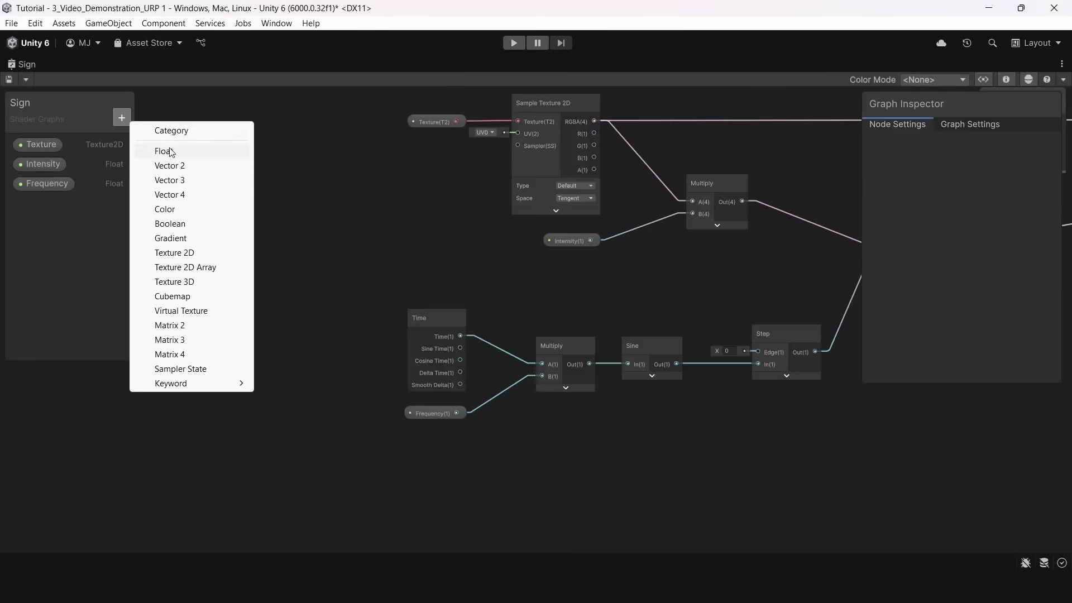
{"action": "left_click", "coordinate": [170, 152]}
{"action": "type", "text": "OnTime"}
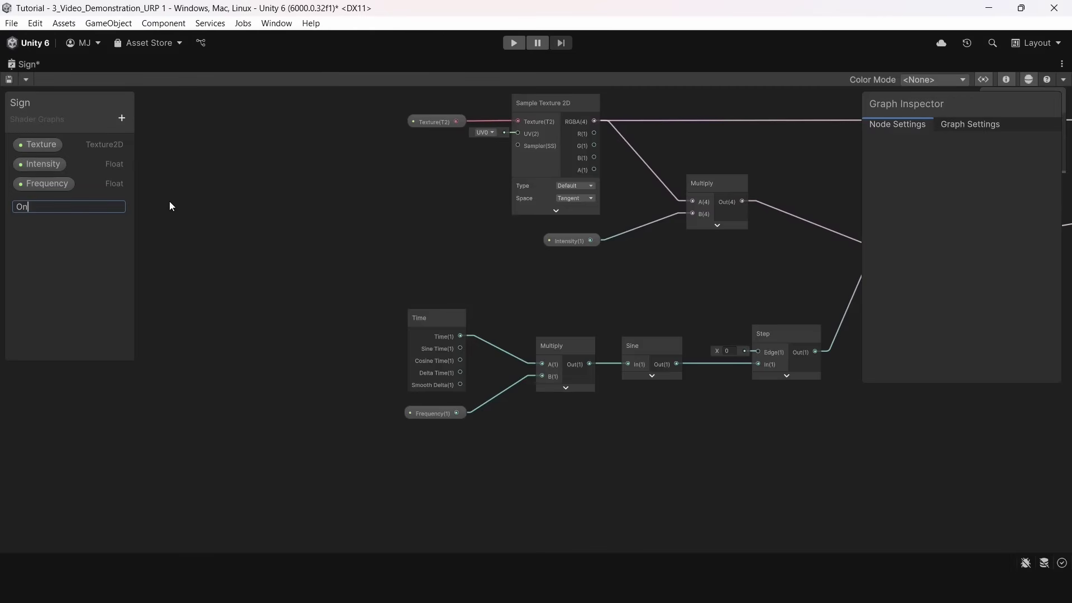
{"action": "key", "text": "Return"}
{"action": "left_click", "coordinate": [122, 118]}
{"action": "left_click", "coordinate": [168, 150]}
{"action": "type", "text": "OffTime"}
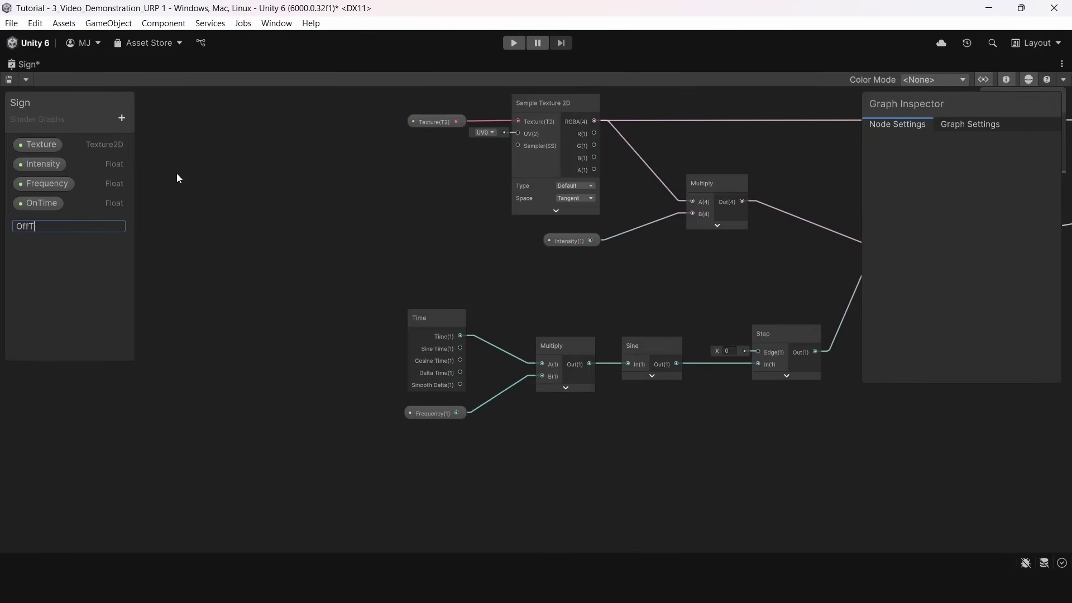
{"action": "key", "text": "Return"}
Place the OnTime and OffTime property nodes in the graph below and beside the Time node.
{"action": "scroll", "coordinate": [345, 233], "scroll_direction": "up", "scroll_amount": 3}
{"action": "left_click_drag", "start_coordinate": [41, 216], "coordinate": [337, 321]}
{"action": "left_click_drag", "start_coordinate": [271, 251], "coordinate": [235, 384]}
{"action": "left_click_drag", "start_coordinate": [252, 427], "coordinate": [225, 418]}
{"action": "left_click", "coordinate": [248, 455]}
{"action": "left_click", "coordinate": [290, 336]}
Delete the Sine node, the Time-Frequency Multiply node, and the Frequency node together with its property.
{"action": "scroll", "coordinate": [290, 337], "scroll_direction": "down", "scroll_amount": 5}
{"action": "left_click", "coordinate": [444, 353]}
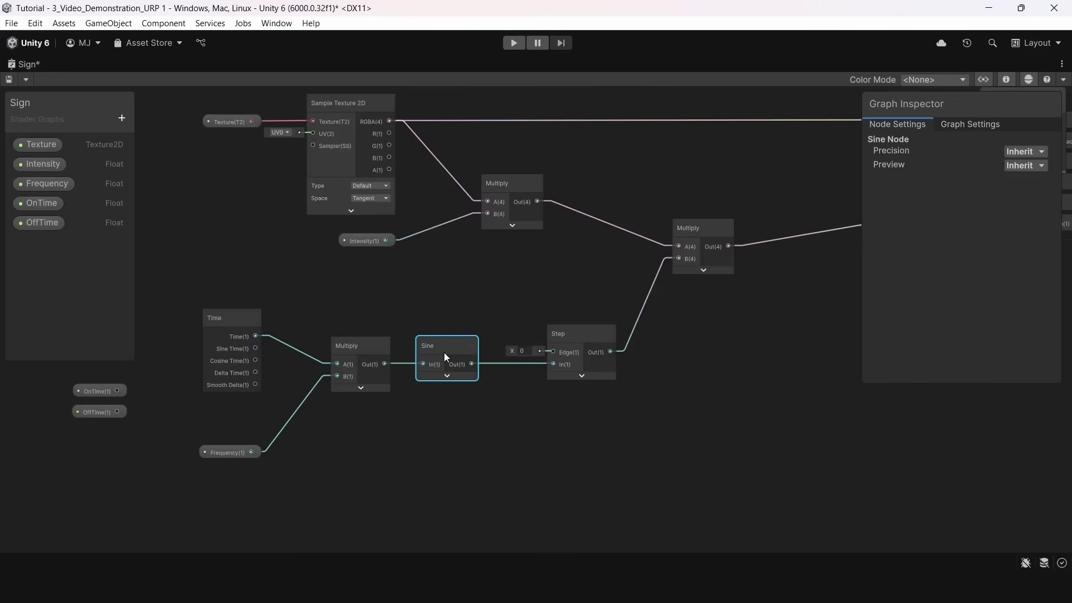
{"action": "key", "text": "Delete"}
{"action": "left_click", "coordinate": [368, 364]}
{"action": "key", "text": "Delete"}
{"action": "left_click", "coordinate": [225, 449]}
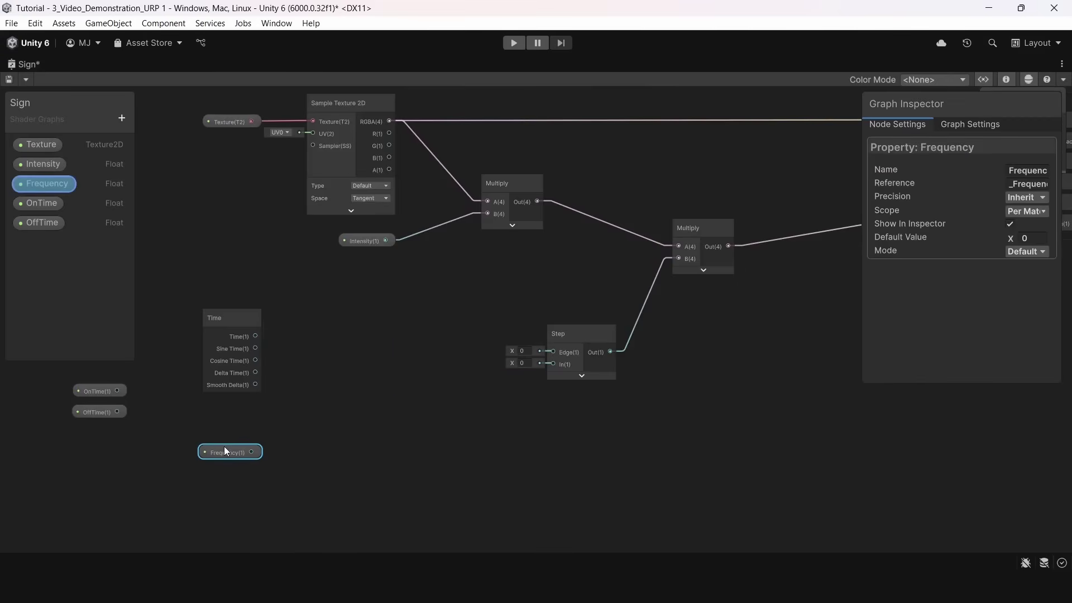
{"action": "key", "text": "Delete"}
{"action": "left_click", "coordinate": [59, 185]}
{"action": "key", "text": "Delete"}
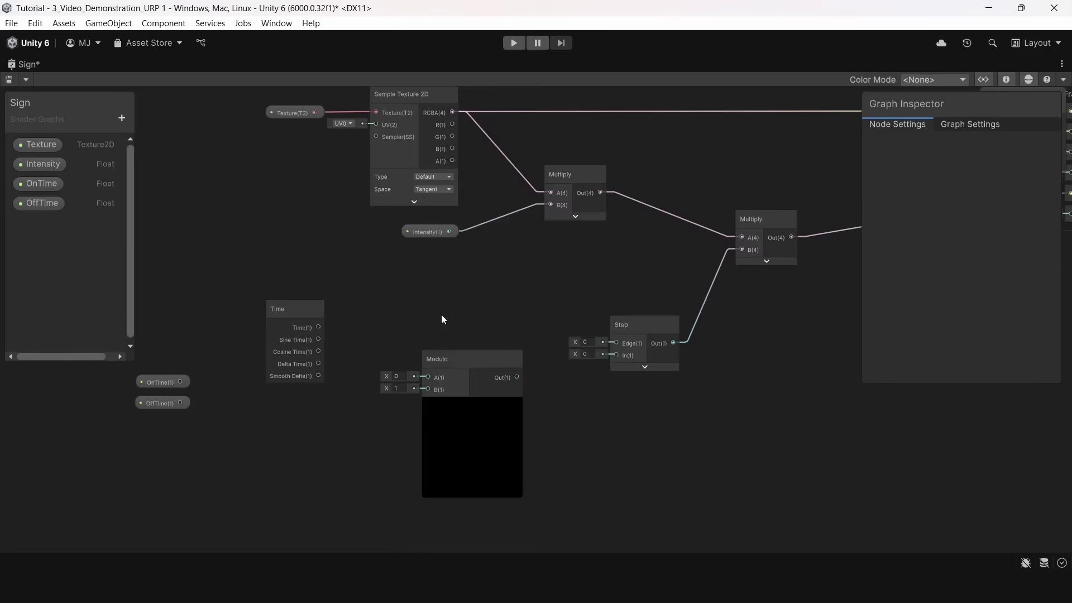
Add a Modulo node with its preview collapsed and connect the Time output to its A input.
{"action": "scroll", "coordinate": [447, 335], "scroll_direction": "up", "scroll_amount": 3}
{"action": "left_click_drag", "start_coordinate": [272, 314], "coordinate": [352, 378]}
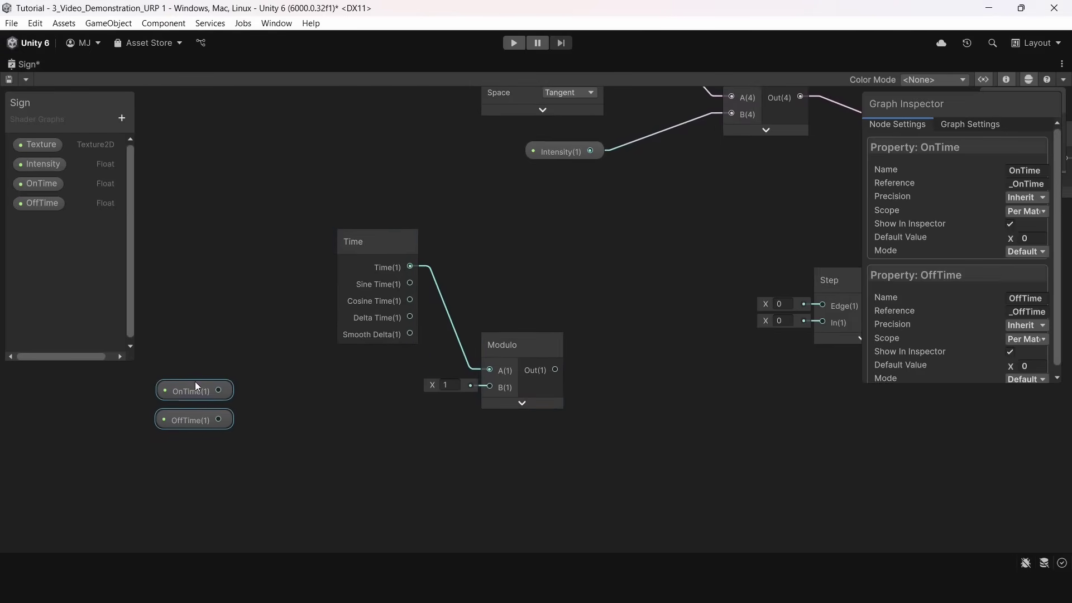
Add an Add node that sums OnTime and OffTime, and connect its output to the Modulo's B input.
{"action": "left_click_drag", "start_coordinate": [196, 383], "coordinate": [189, 405]}
{"action": "left_click", "coordinate": [283, 387]}
{"action": "key", "text": "space"}
{"action": "type", "text": "add"}
{"action": "key", "text": "Return"}
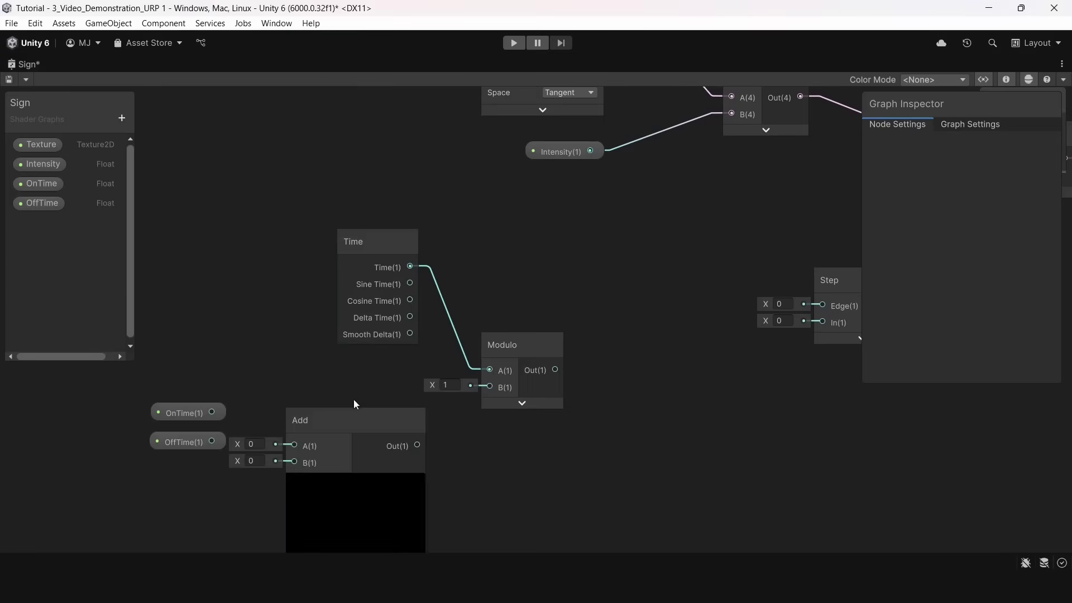
{"action": "left_click", "coordinate": [355, 480]}
{"action": "left_click_drag", "start_coordinate": [351, 441], "coordinate": [482, 384]}
{"action": "left_click_drag", "start_coordinate": [172, 418], "coordinate": [227, 378]}
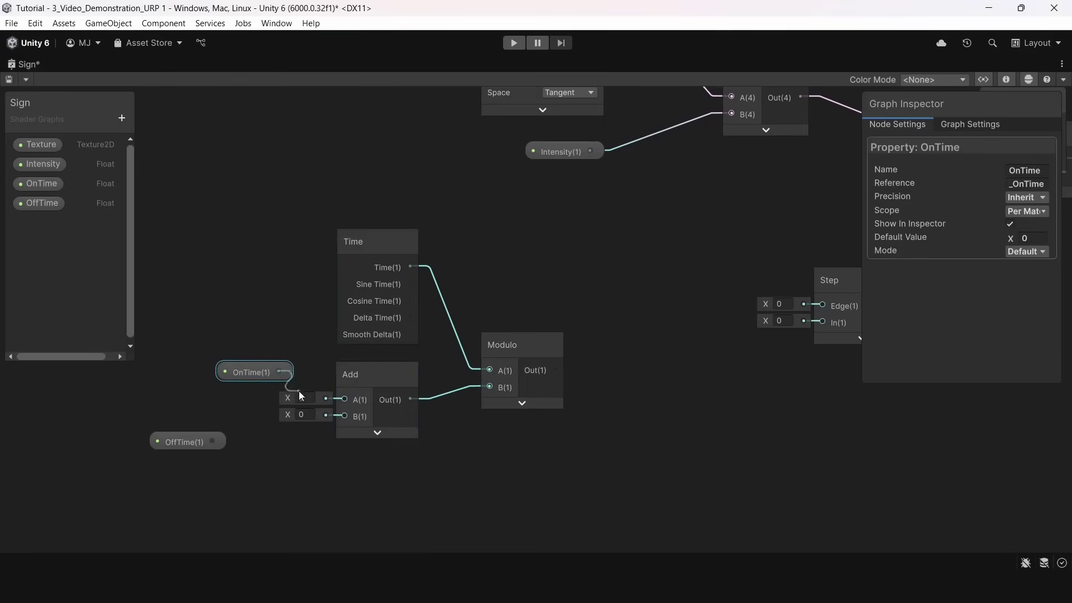
{"action": "left_click_drag", "start_coordinate": [196, 443], "coordinate": [254, 440]}
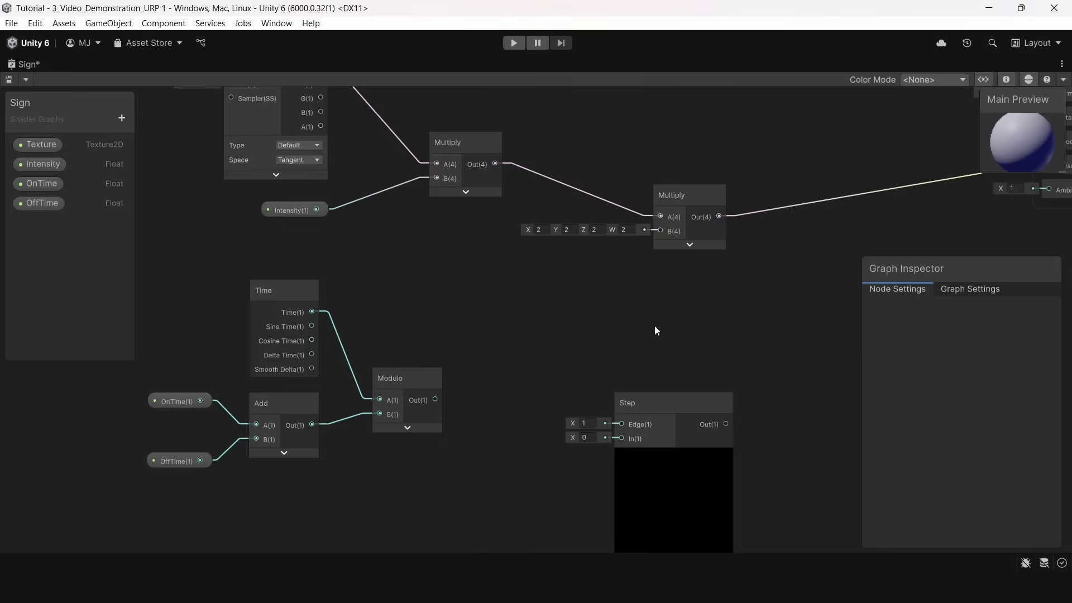
Feed the Step node with Modulo at Edge and OnTime at In, and connect its output to the final Multiply's B input.
{"action": "left_click", "coordinate": [668, 453]}
{"action": "left_click_drag", "start_coordinate": [641, 399], "coordinate": [568, 392]}
{"action": "left_click", "coordinate": [38, 184]}
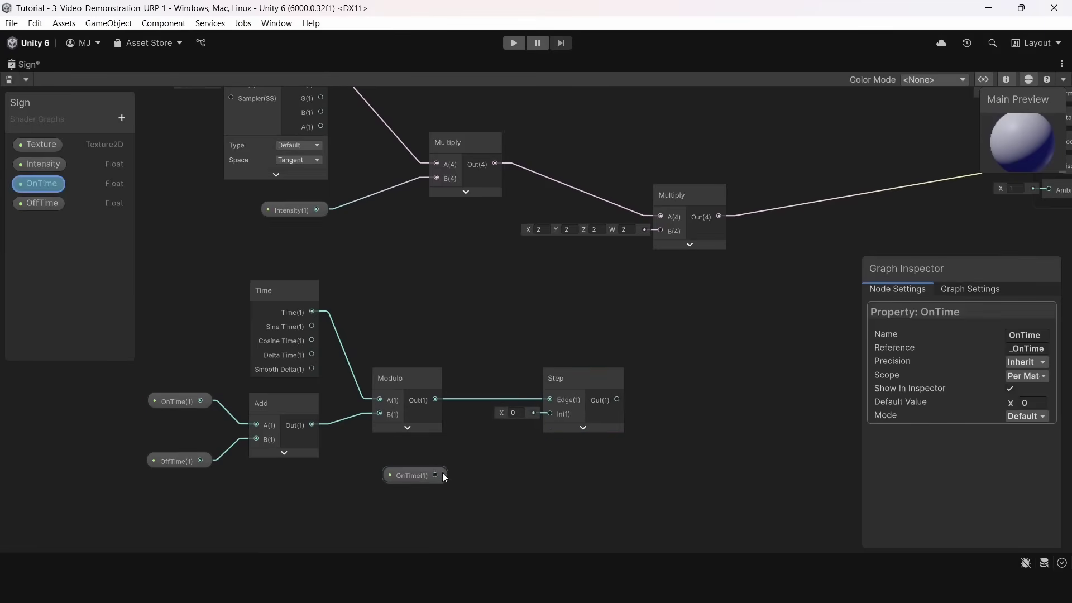
{"action": "left_click_drag", "start_coordinate": [644, 275], "coordinate": [660, 231]}
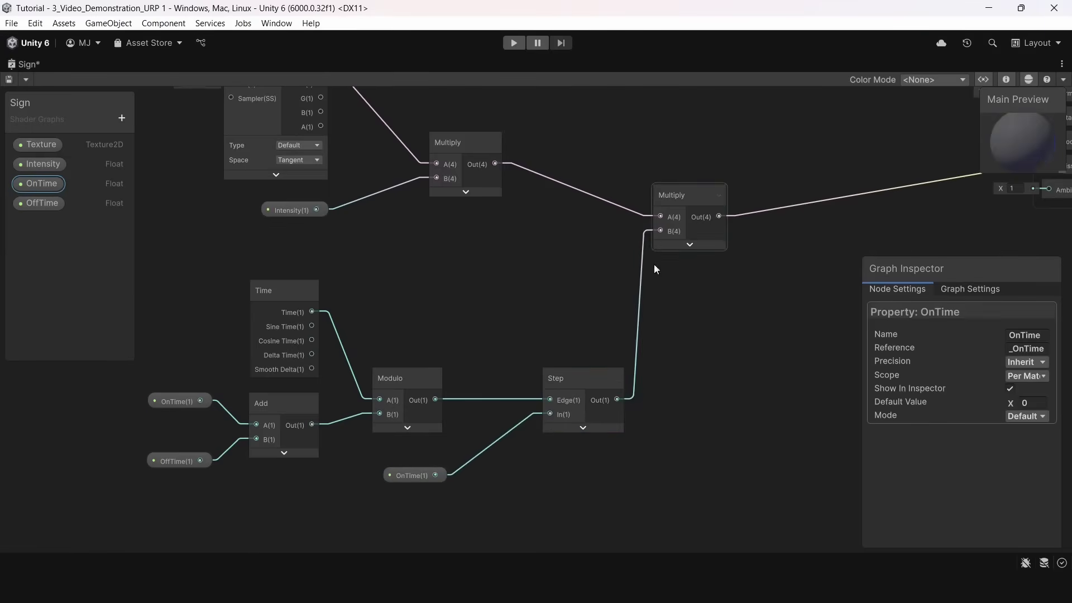
{"action": "scroll", "coordinate": [578, 316], "scroll_direction": "down", "scroll_amount": 5}
{"action": "scroll", "coordinate": [561, 286], "scroll_direction": "up", "scroll_amount": 3}
Set the Open material's OnTime to 1 and OffTime to 0.1.
{"action": "left_click", "coordinate": [550, 258]}
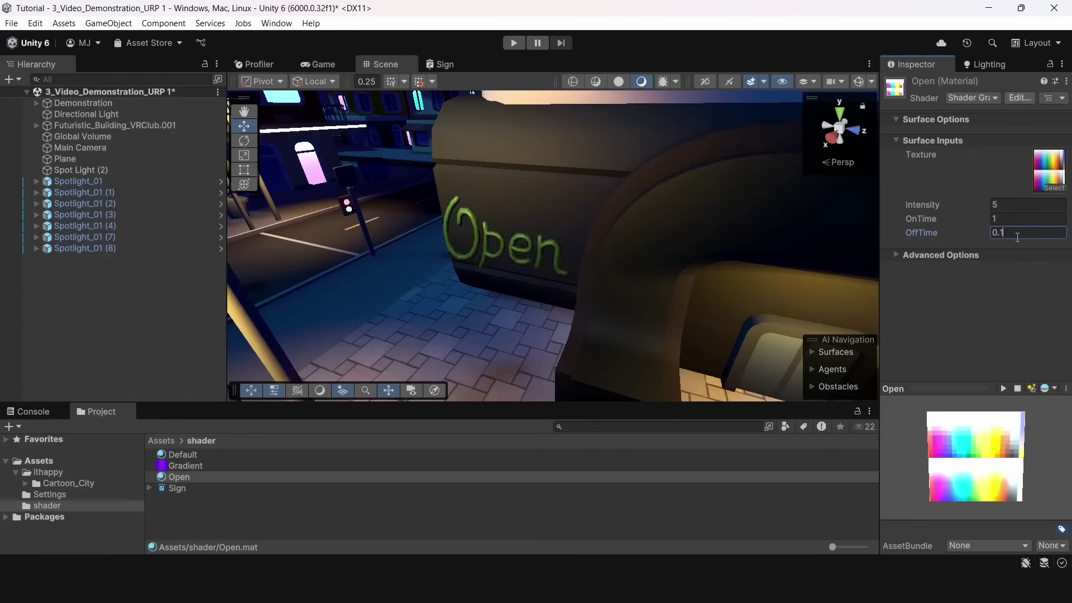
{"action": "left_click_drag", "start_coordinate": [553, 252], "coordinate": [569, 248], "text": "alt"}
{"action": "key", "text": "w"}
{"action": "right_click_drag", "start_coordinate": [569, 248], "coordinate": [566, 248]}
{"action": "key", "text": "s"}
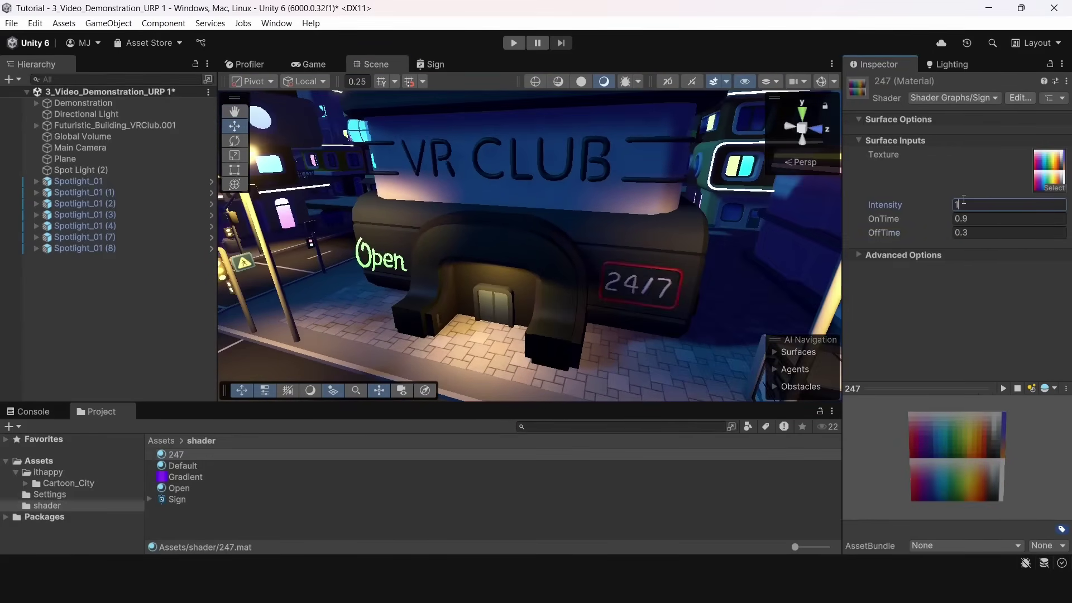
Set the 247 material's Intensity to 2.
{"action": "key", "text": "BackSpace"}
{"action": "type", "text": "5"}
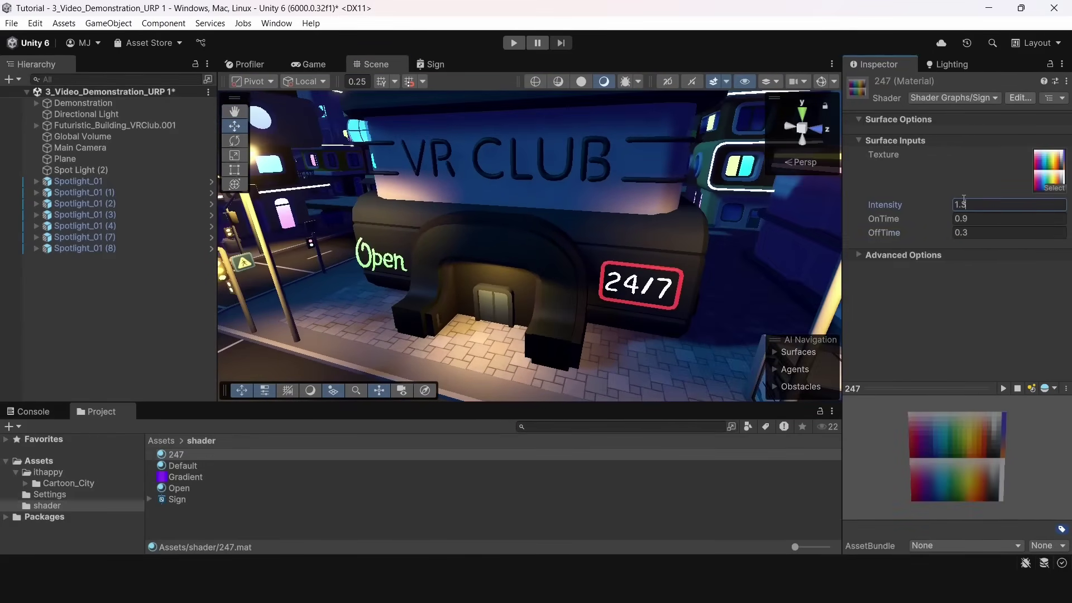
{"action": "key", "text": "BackSpace"}
{"action": "key", "text": "BackSpace"}
{"action": "key", "text": "BackSpace"}
{"action": "type", "text": "2"}
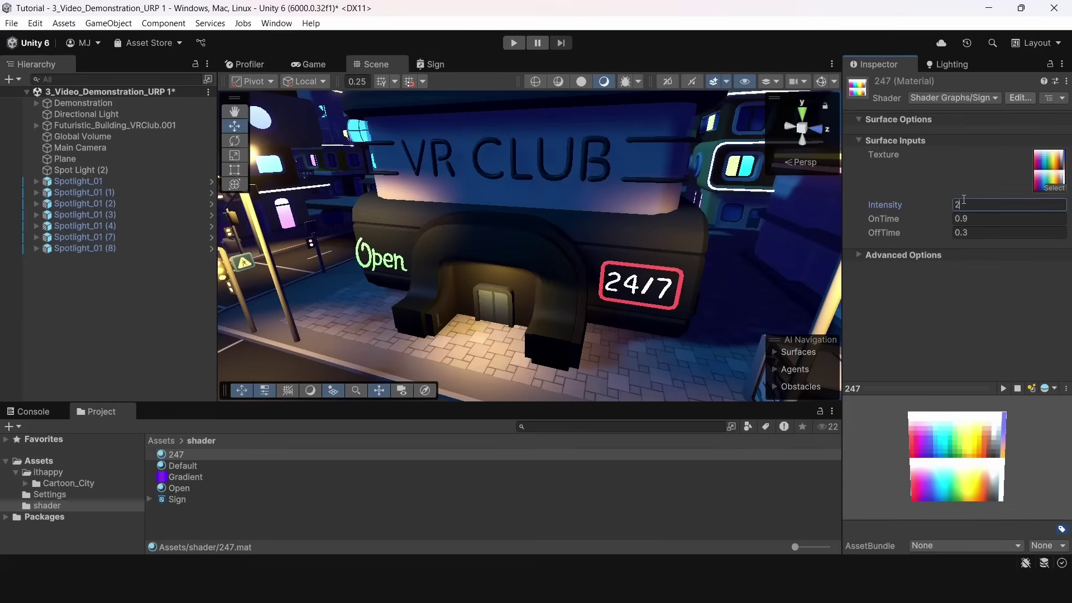
{"action": "mouse_move", "coordinate": [641, 247]}
{"action": "right_mouse_down"}
{"action": "mouse_move", "coordinate": [627, 249]}
{"action": "mouse_move", "coordinate": [660, 246]}
{"action": "right_mouse_up"}
{"action": "left_click_drag", "start_coordinate": [660, 246], "coordinate": [653, 246], "text": "alt"}
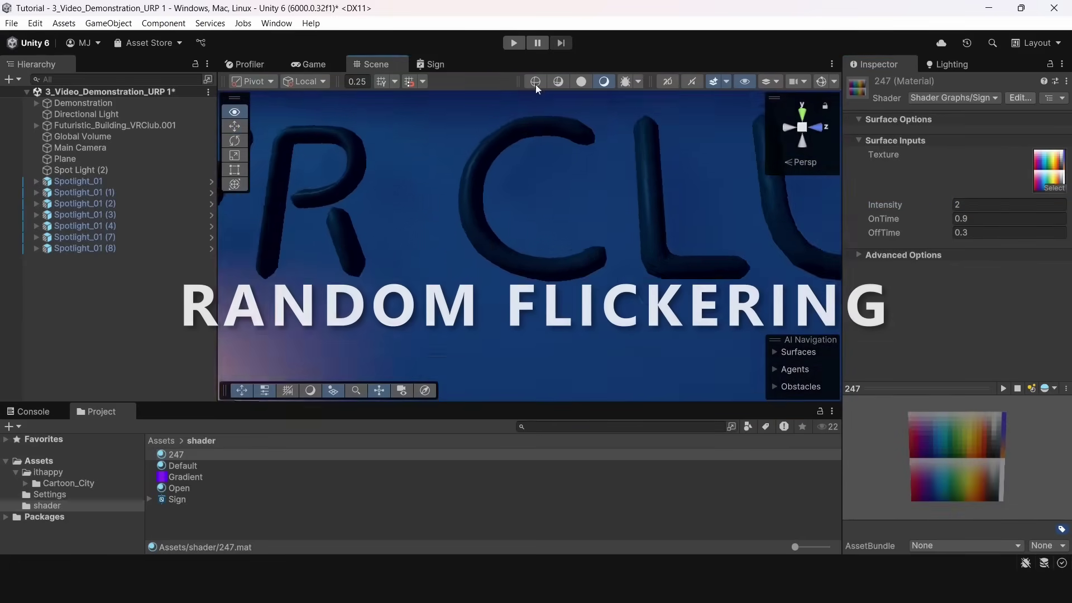
Create a material named VR CLB in the shader folder for the VR CLUB lettering.
{"action": "right_click_drag", "start_coordinate": [447, 195], "coordinate": [516, 197]}
{"action": "left_click_drag", "start_coordinate": [515, 196], "coordinate": [508, 230], "text": "alt"}
{"action": "left_click", "coordinate": [232, 518]}
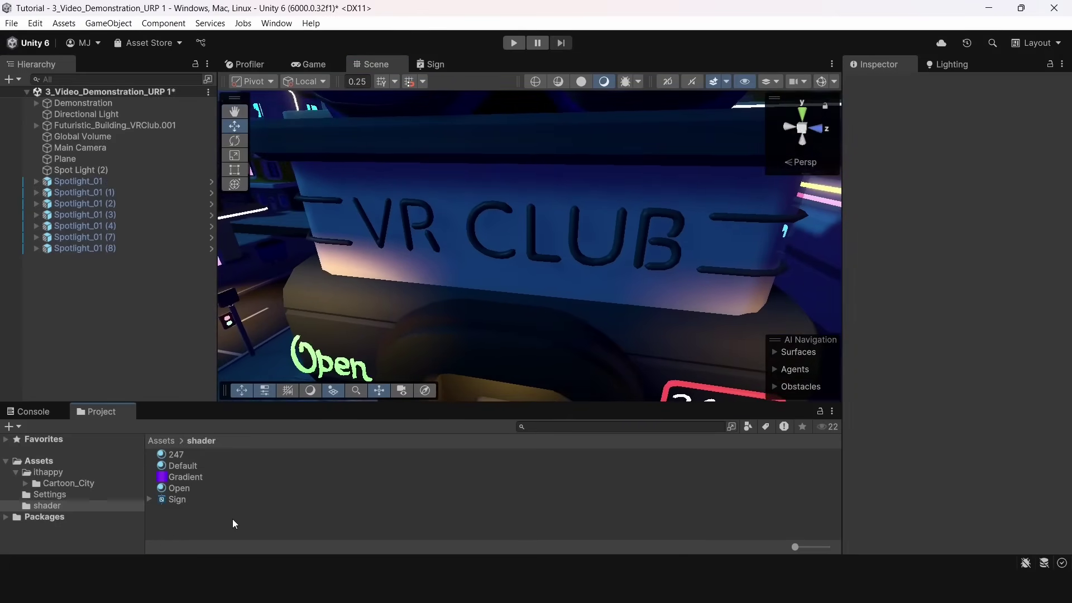
{"action": "right_click", "coordinate": [193, 500]}
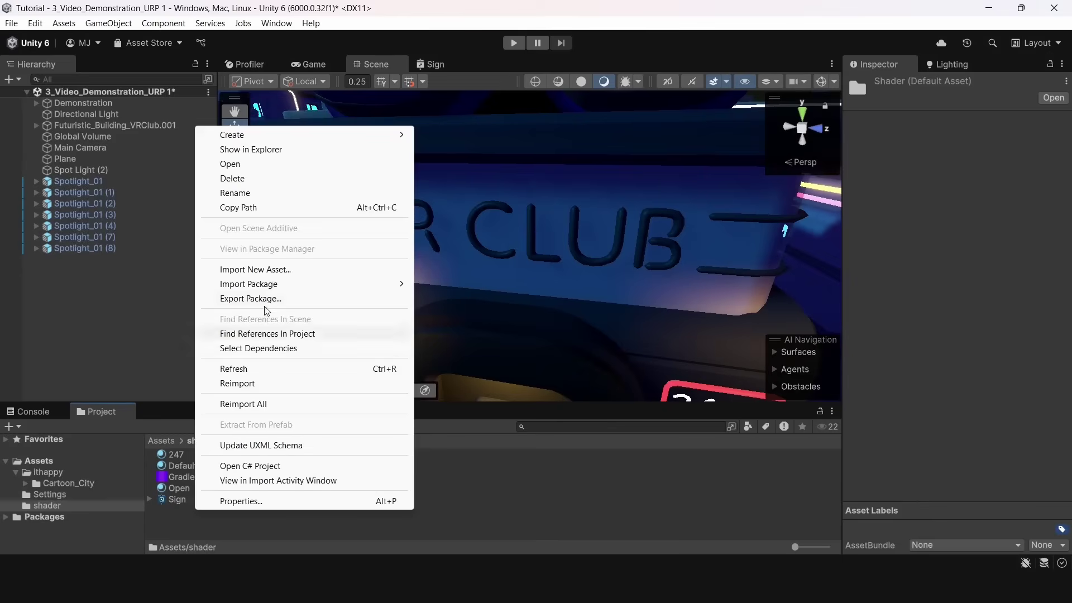
{"action": "mouse_move", "coordinate": [287, 136]}
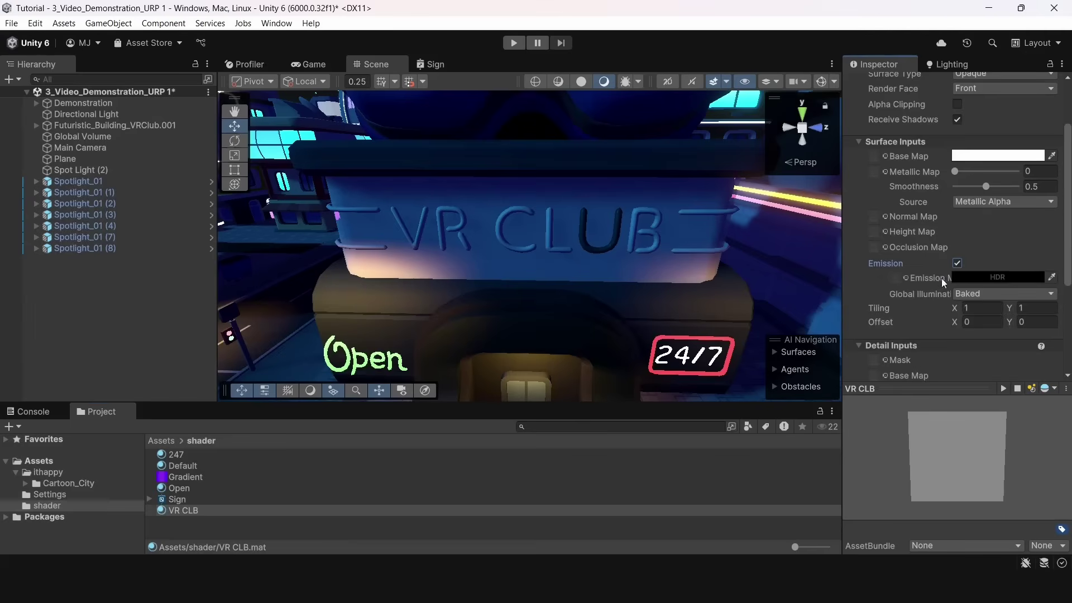
Assign the Textures1 texture as the VR CLB material's Emission Map.
{"action": "left_click", "coordinate": [908, 279]}
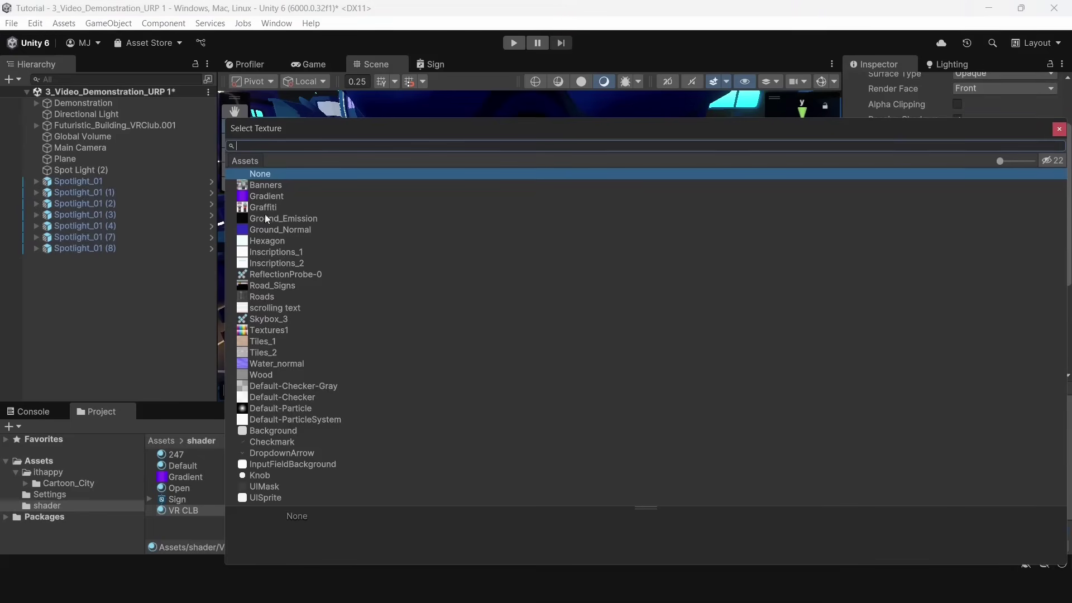
{"action": "double_click", "coordinate": [289, 330]}
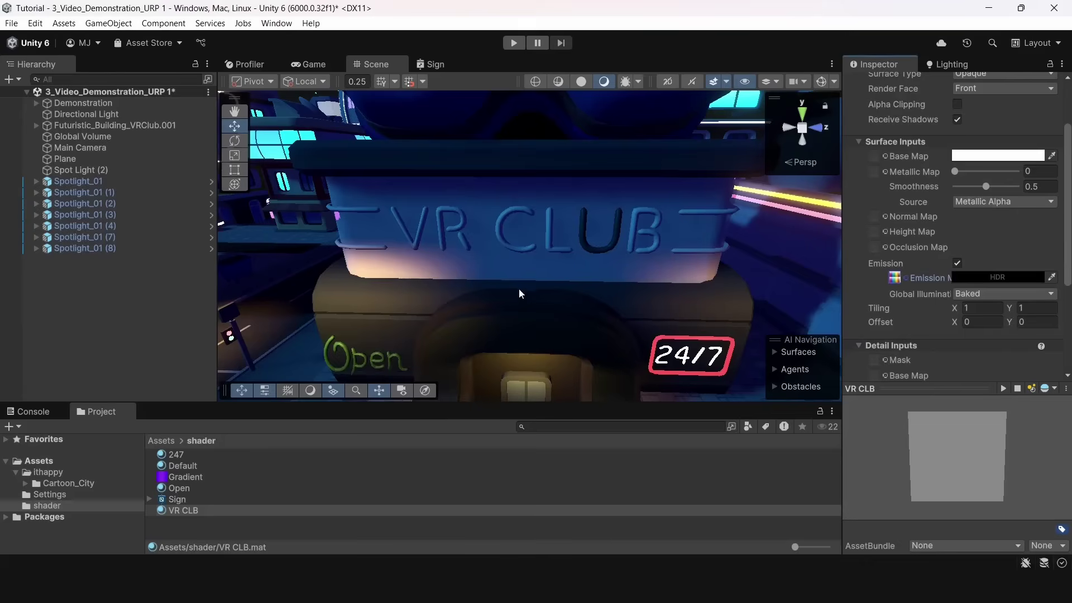
Set the VR CLB material's HDR emission color to white (RGB 255) with intensity 1.
{"action": "scroll", "coordinate": [692, 276], "scroll_direction": "up", "scroll_amount": 3}
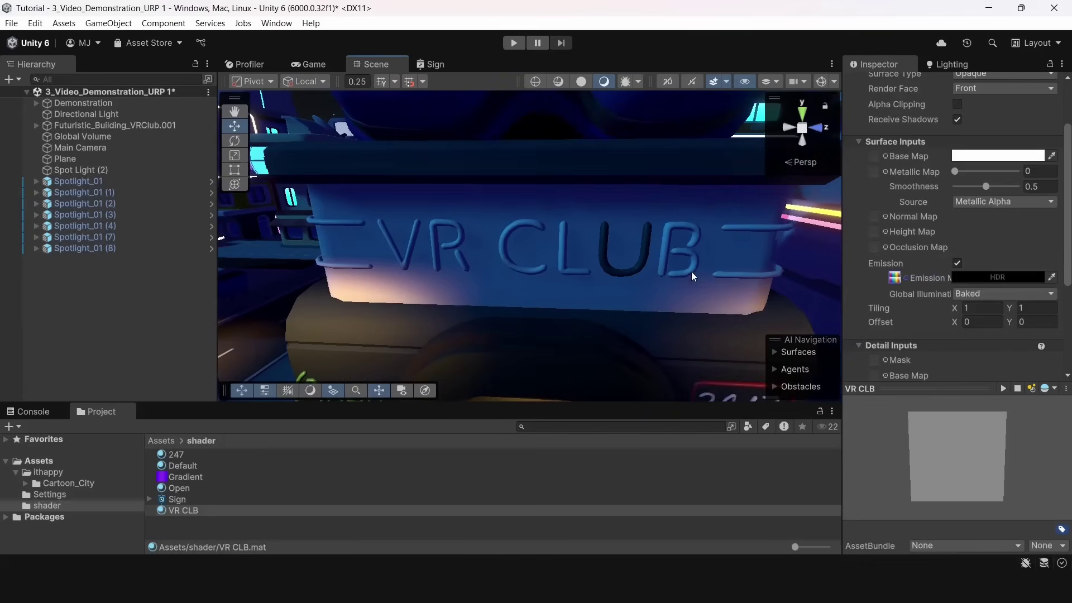
{"action": "left_click", "coordinate": [964, 275]}
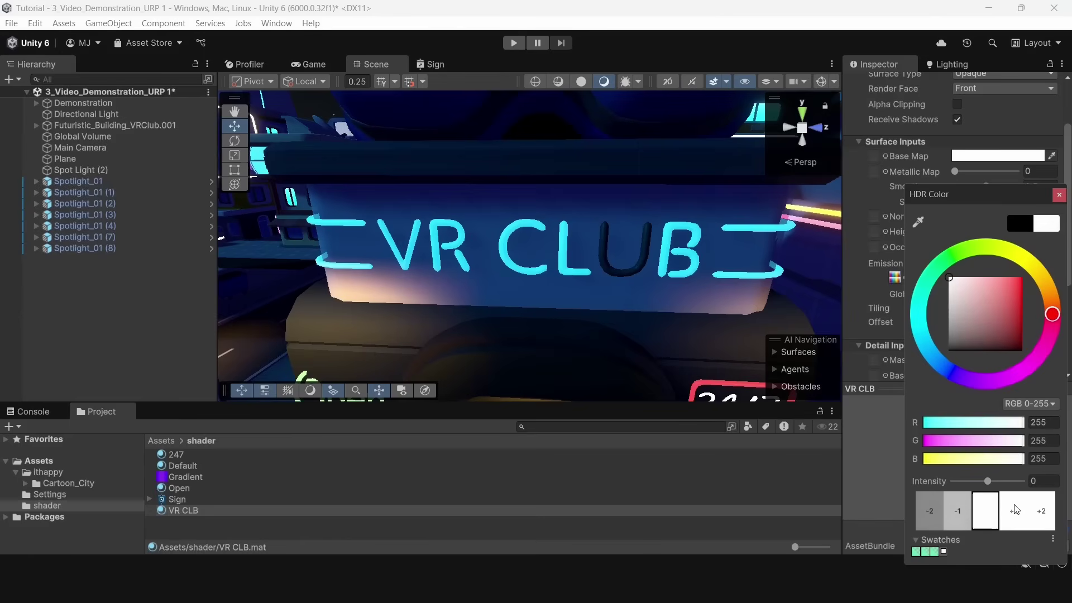
{"action": "left_click", "coordinate": [1059, 195]}
{"action": "left_click", "coordinate": [964, 277]}
{"action": "left_click", "coordinate": [1014, 510]}
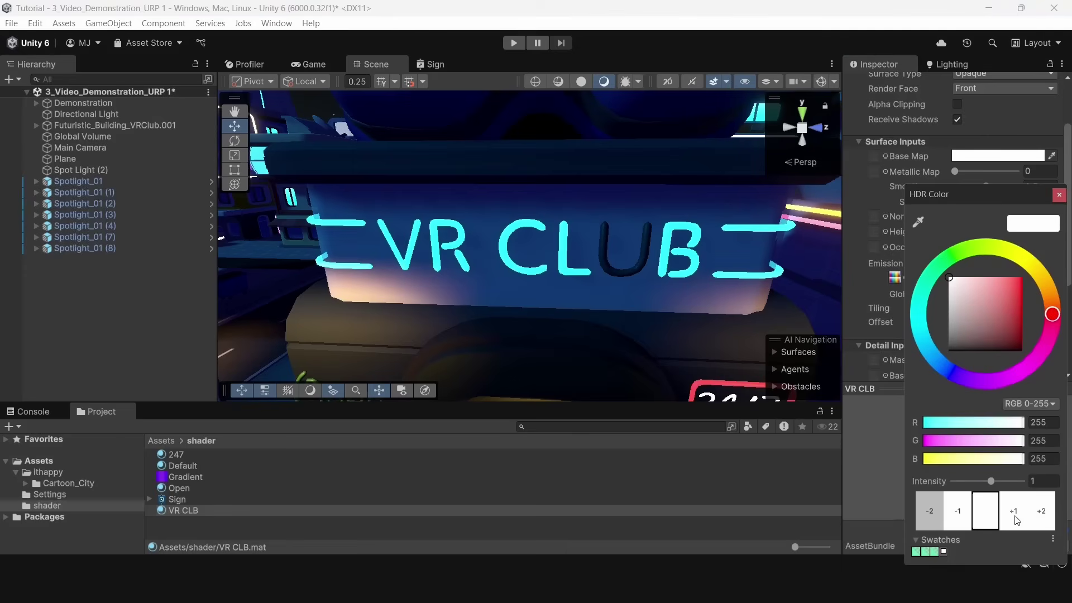
{"action": "key", "text": "s"}
{"action": "right_click_drag", "start_coordinate": [500, 304], "coordinate": [478, 282]}
{"action": "key", "text": "w"}
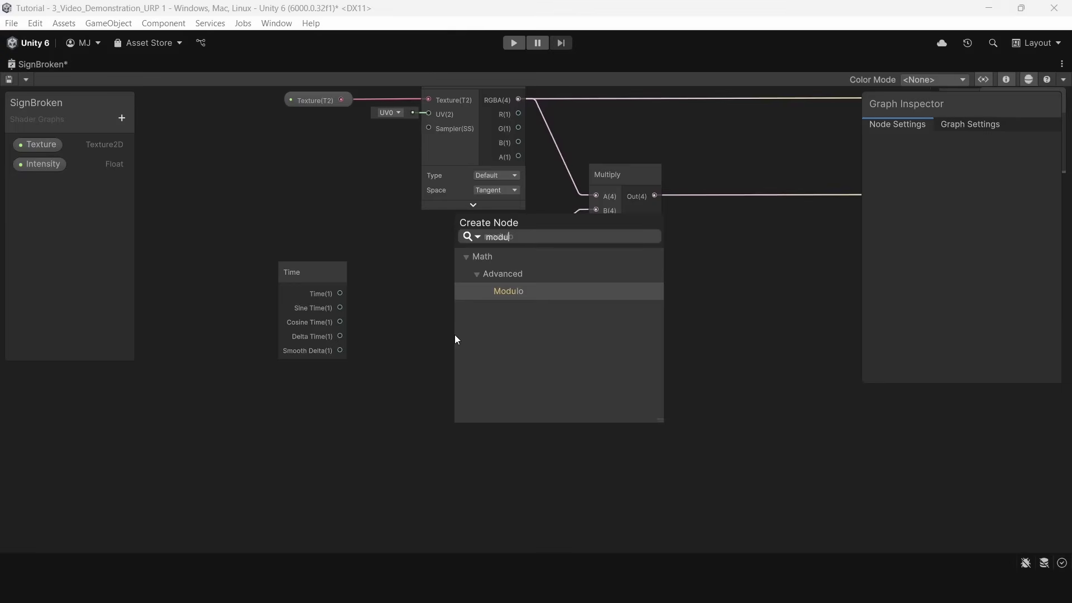
Add a Modulo node to the SignBroken graph and connect the Time output to its A input.
{"action": "left_click", "coordinate": [513, 287]}
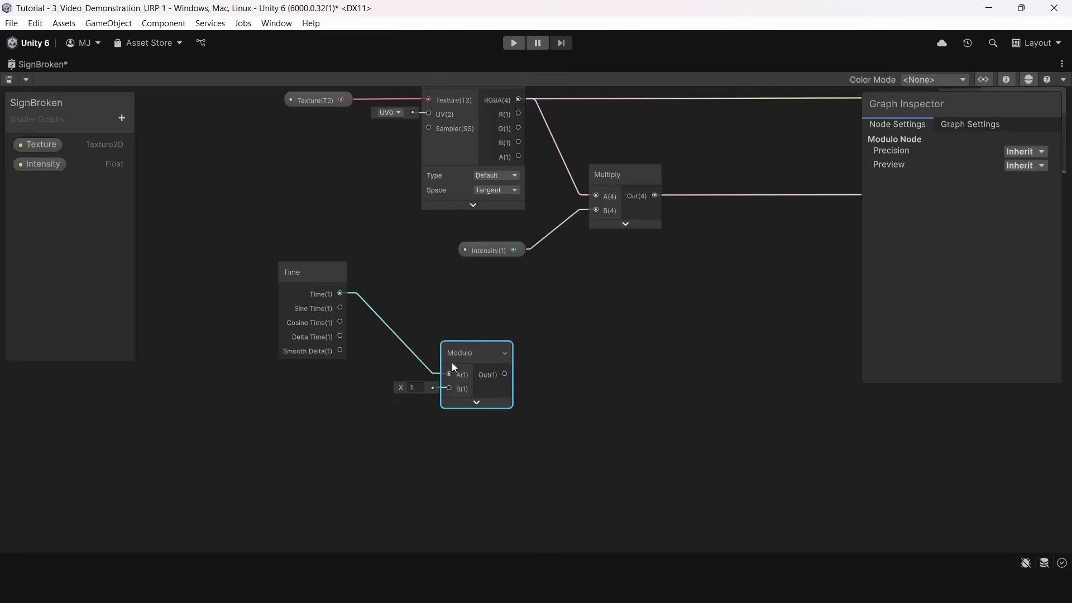
{"action": "mouse_move", "coordinate": [482, 364]}
{"action": "left_mouse_down"}
{"action": "mouse_move", "coordinate": [498, 333]}
{"action": "mouse_move", "coordinate": [496, 355]}
{"action": "mouse_move", "coordinate": [486, 351]}
{"action": "left_mouse_up"}
{"action": "left_click", "coordinate": [170, 145]}
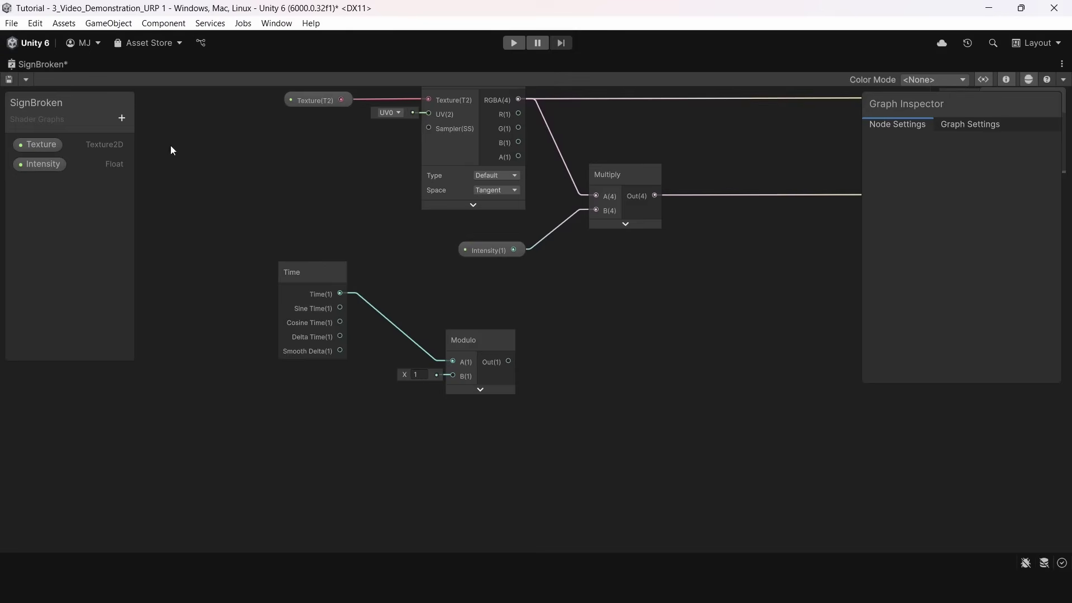
Add a Float property named Rate and connect it to the Modulo's B input.
{"action": "left_click", "coordinate": [121, 118]}
{"action": "type", "text": "Rate"}
{"action": "key", "text": "Return"}
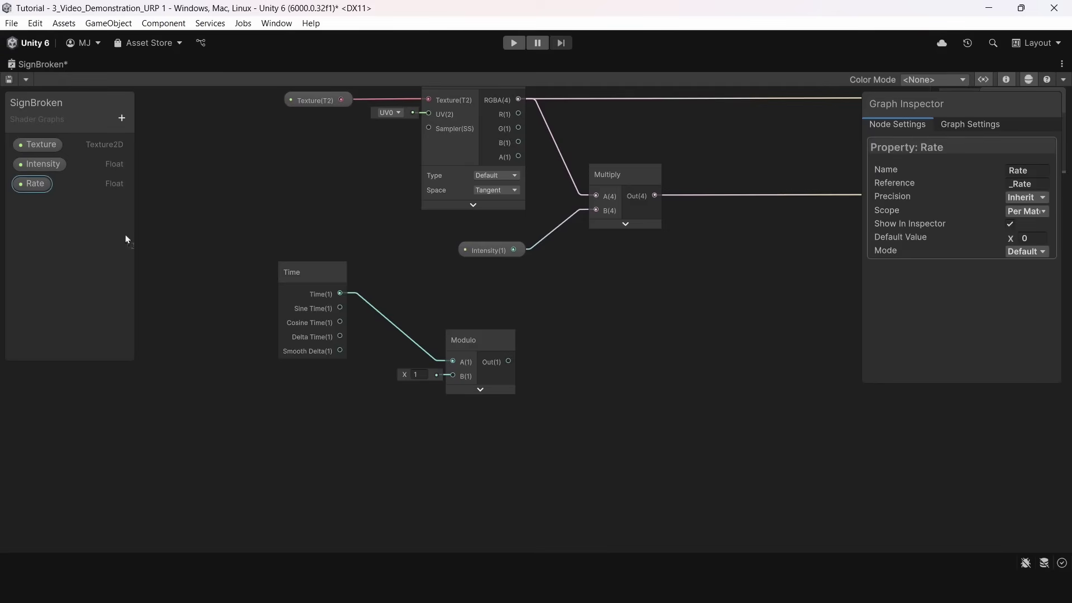
{"action": "left_click_drag", "start_coordinate": [32, 183], "coordinate": [452, 376]}
{"action": "left_click_drag", "start_coordinate": [471, 349], "coordinate": [429, 350]}
Add a Simple Noise node after the Modulo node.
{"action": "left_click", "coordinate": [553, 357]}
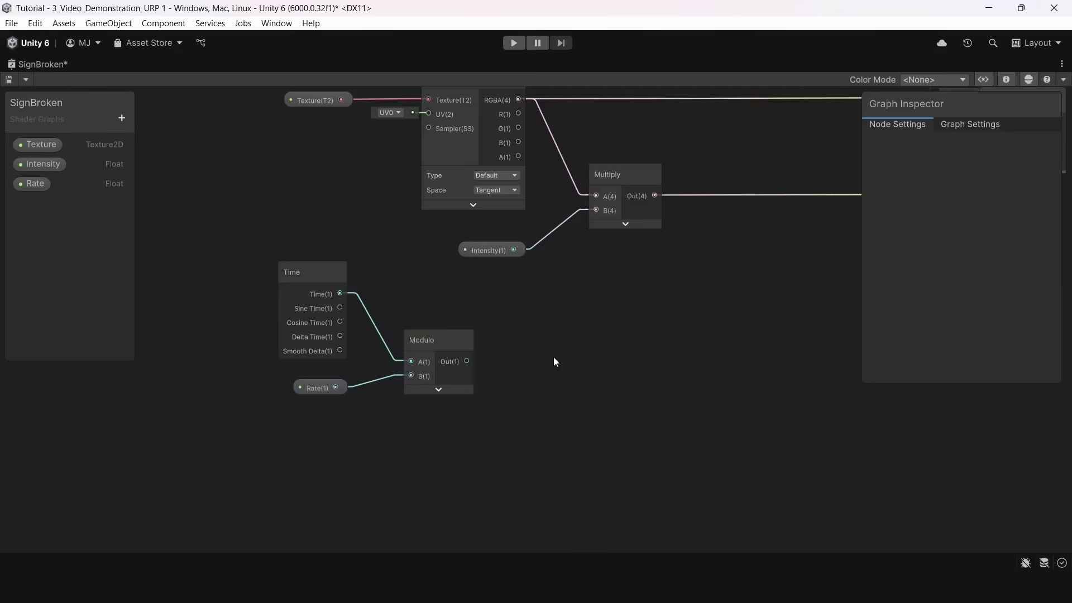
{"action": "middle_click_drag", "start_coordinate": [563, 346], "coordinate": [504, 357]}
{"action": "key", "text": "space"}
{"action": "type", "text": "simp"}
{"action": "key", "text": "Return"}
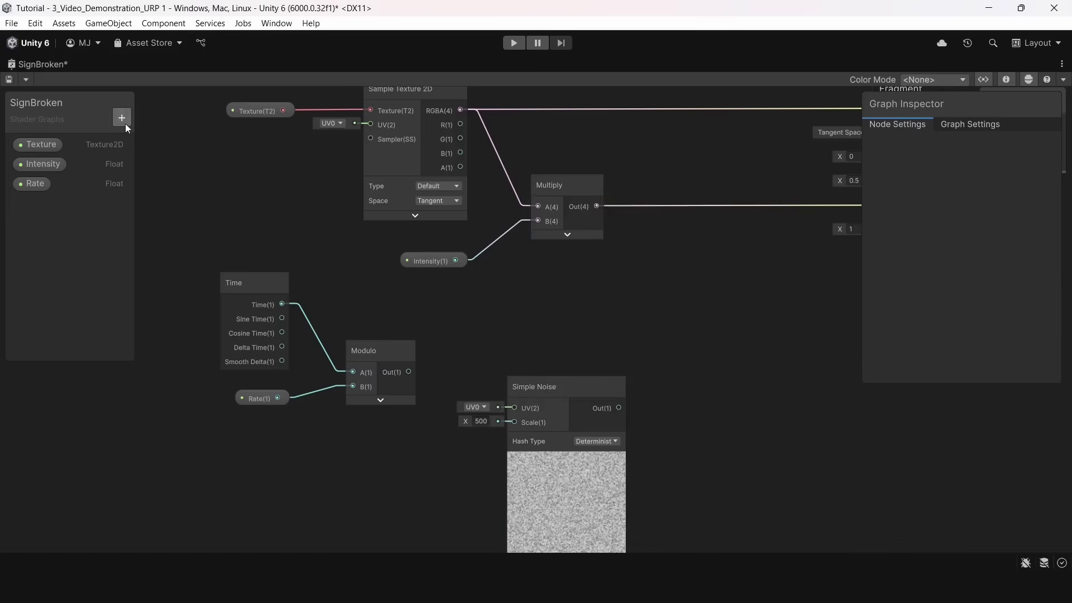
{"action": "left_click", "coordinate": [122, 118]}
{"action": "left_click", "coordinate": [164, 180]}
{"action": "type", "text": "Nois"}
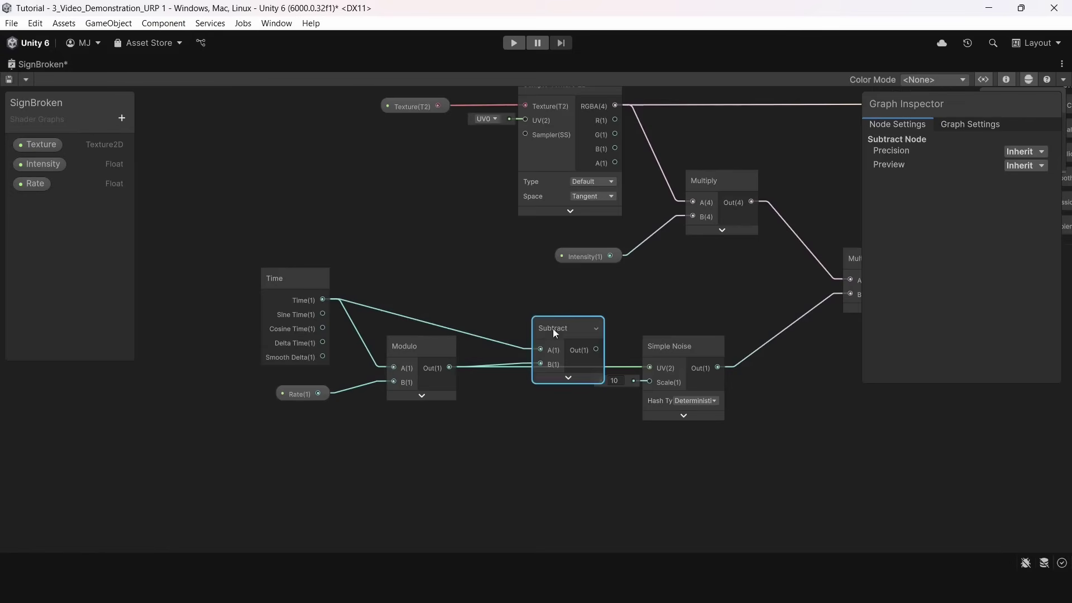
Add a Subtract node taking Time at A and Modulo at B, and connect its output to Simple Noise's UV input.
{"action": "mouse_move", "coordinate": [553, 328]}
{"action": "left_mouse_down"}
{"action": "mouse_move", "coordinate": [565, 332]}
{"action": "mouse_move", "coordinate": [565, 320]}
{"action": "left_mouse_up"}
{"action": "left_click_drag", "start_coordinate": [643, 367], "coordinate": [647, 368]}
{"action": "left_click_drag", "start_coordinate": [681, 353], "coordinate": [694, 356]}
{"action": "left_click", "coordinate": [651, 304]}
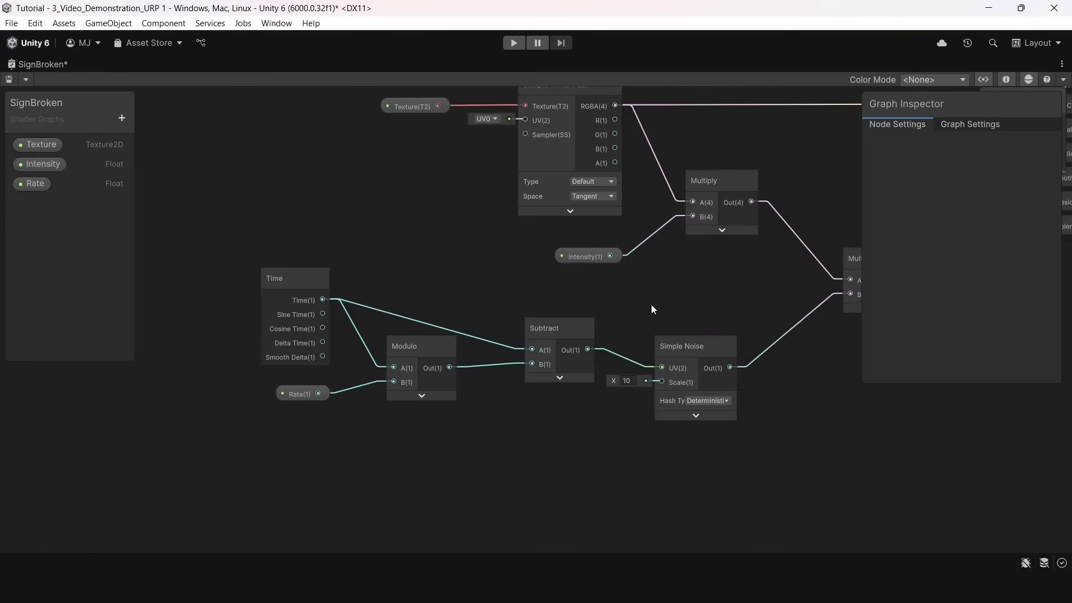
Save the SignBroken graph and restore the normal editor layout.
{"action": "key", "text": "ctrl+s"}
{"action": "scroll", "coordinate": [597, 302], "scroll_direction": "down", "scroll_amount": 5}
{"action": "key", "text": "shift+space"}
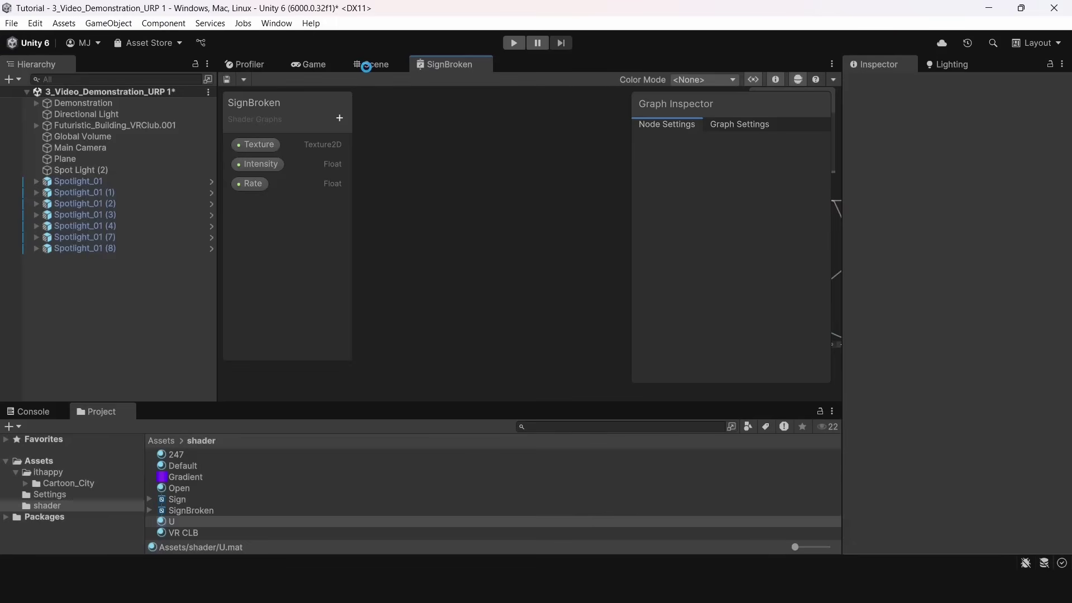
Inspect the VR CLUB sign with its broken letter U from the side and front in the maximized Scene view.
{"action": "left_click", "coordinate": [366, 66]}
{"action": "right_click_drag", "start_coordinate": [642, 183], "coordinate": [674, 183]}
{"action": "key", "text": "s"}
{"action": "key", "text": "s"}
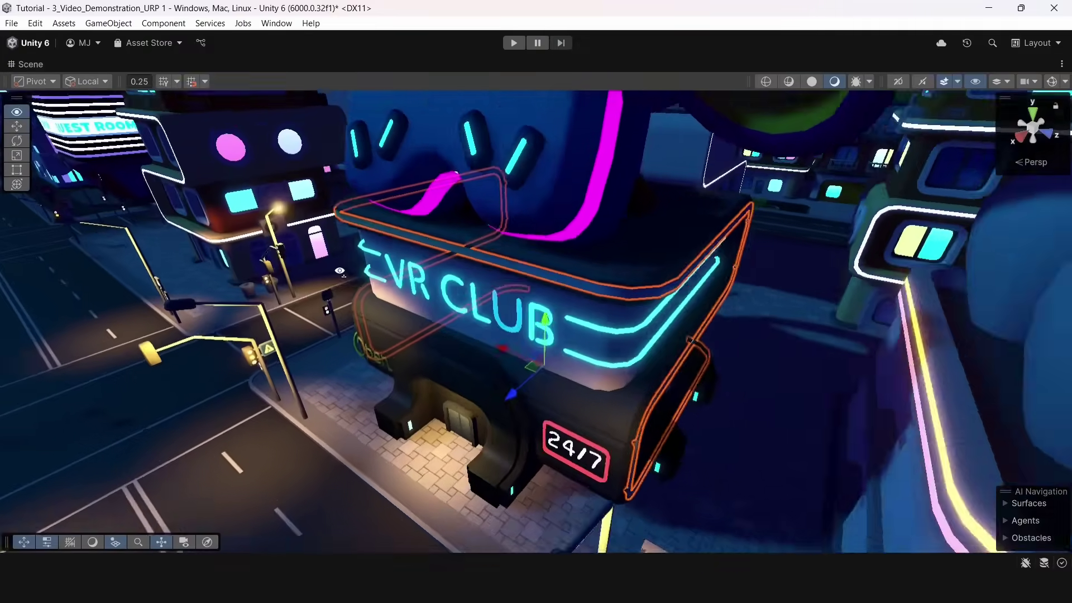
{"action": "right_click_drag", "start_coordinate": [910, 318], "coordinate": [571, 259]}
{"action": "key", "text": "d"}
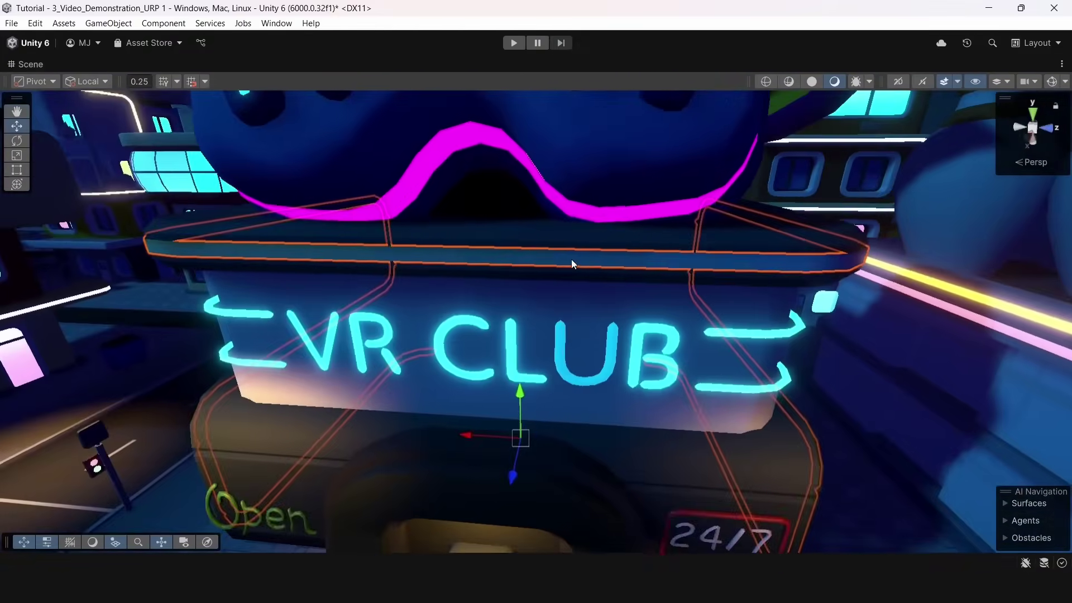
Try the VR CLB material on the outline trim above the VR Club sign.
{"action": "key", "text": "shift+space"}
{"action": "scroll", "coordinate": [558, 256], "scroll_direction": "down", "scroll_amount": 5}
{"action": "left_click_drag", "start_coordinate": [191, 411], "coordinate": [447, 187]}
{"action": "scroll", "coordinate": [324, 290], "scroll_direction": "up", "scroll_amount": 6}
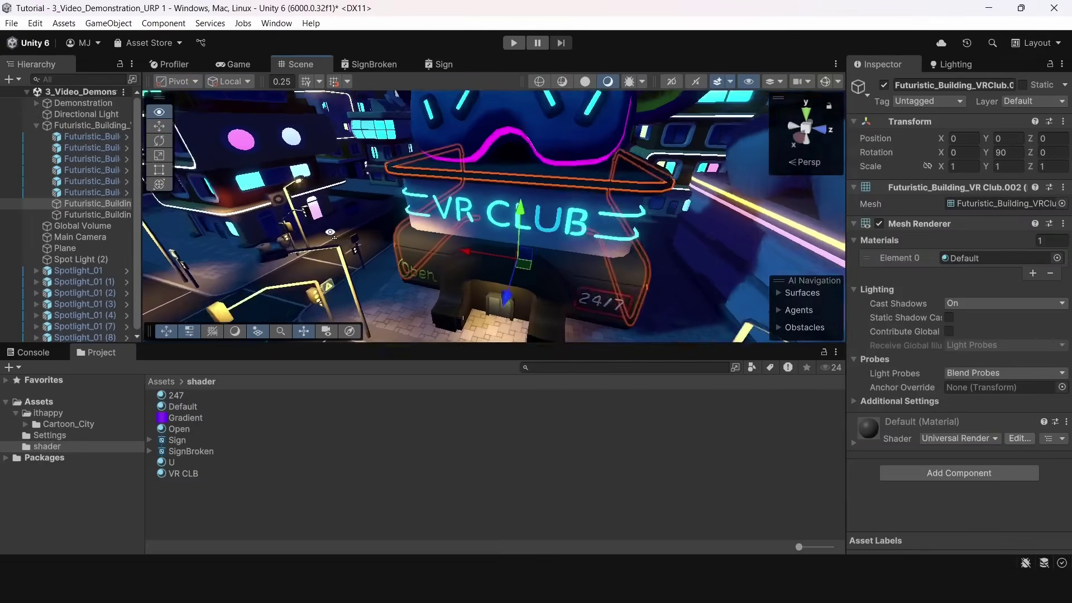
{"action": "right_click_drag", "start_coordinate": [321, 318], "coordinate": [313, 280]}
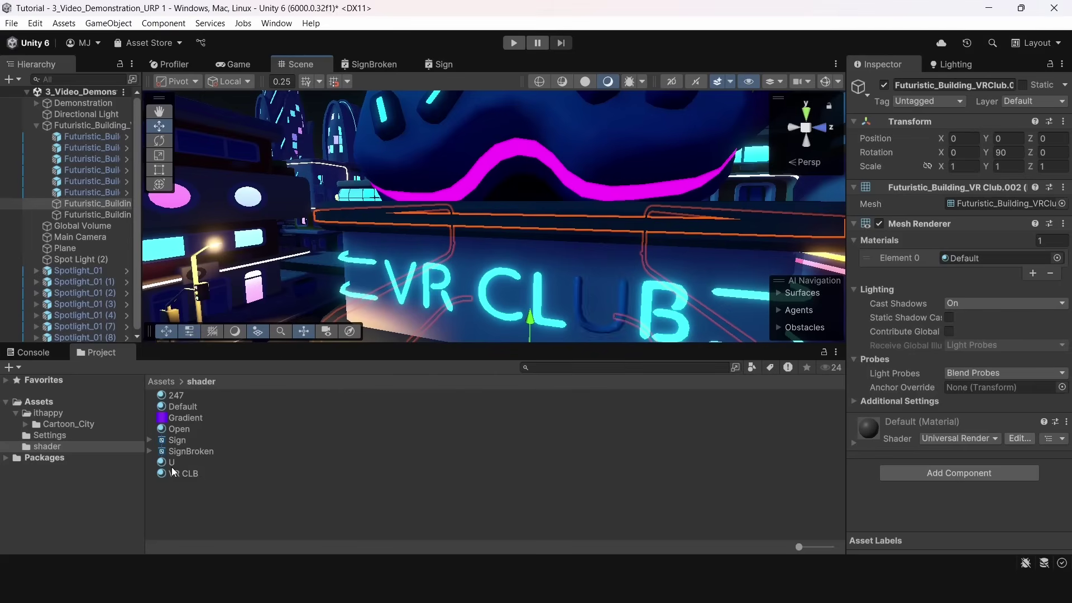
{"action": "left_click_drag", "start_coordinate": [173, 471], "coordinate": [419, 262]}
{"action": "right_click_drag", "start_coordinate": [420, 263], "coordinate": [363, 293]}
{"action": "key", "text": "shift+space"}
{"action": "key", "text": "shift+space"}
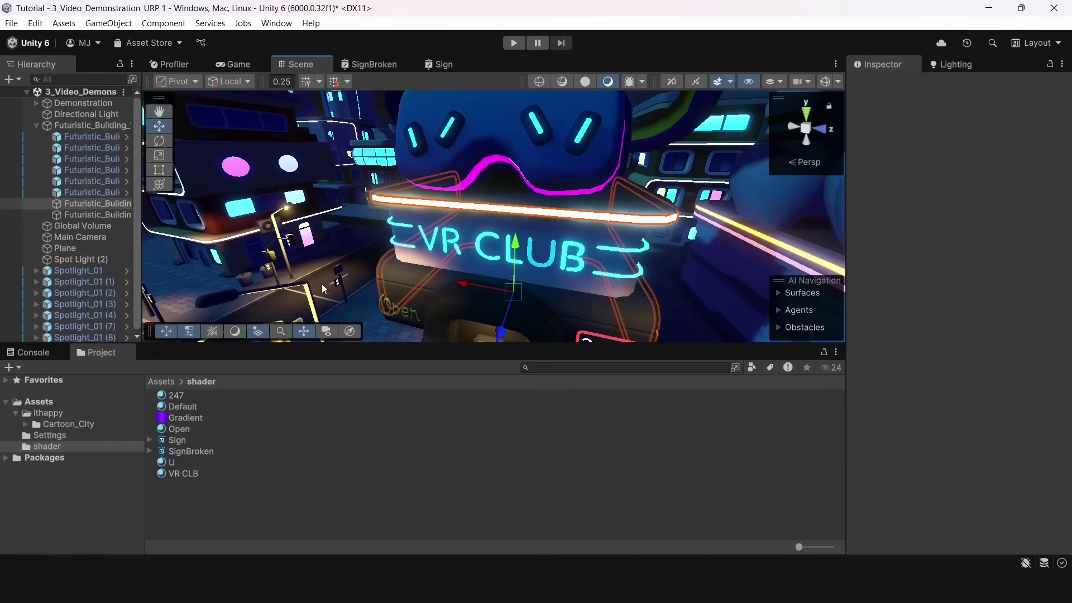
Examine the Gradient.jpg texture up close in the image viewer.
{"action": "scroll", "coordinate": [321, 283], "scroll_direction": "down", "scroll_amount": 4}
{"action": "scroll", "coordinate": [516, 238], "scroll_direction": "up", "scroll_amount": 8}
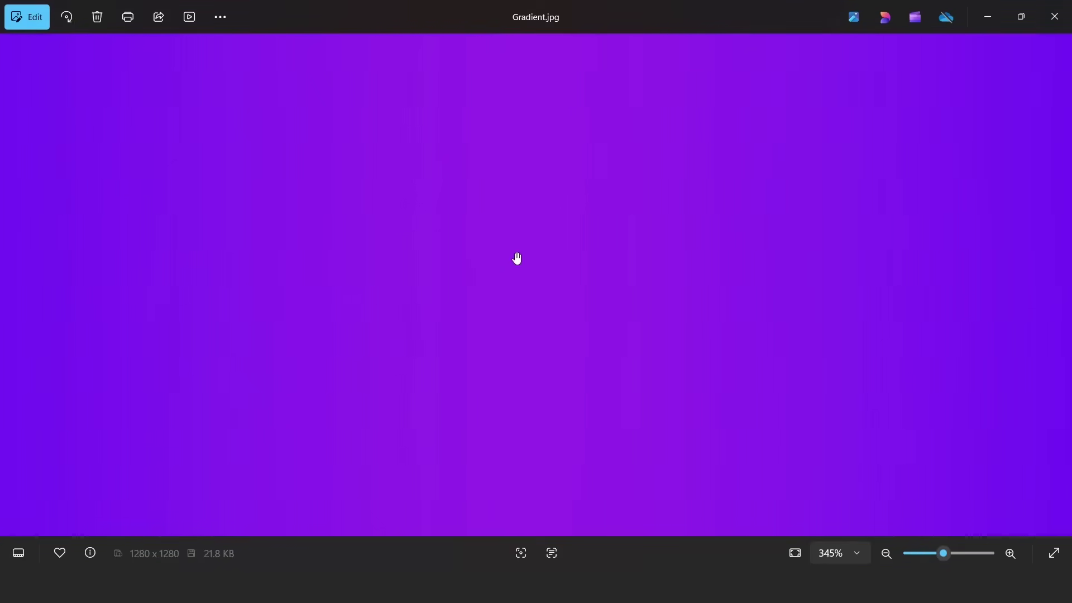
{"action": "scroll", "coordinate": [536, 335], "scroll_direction": "up", "scroll_amount": 5}
{"action": "scroll", "coordinate": [826, 464], "scroll_direction": "down", "scroll_amount": 6}
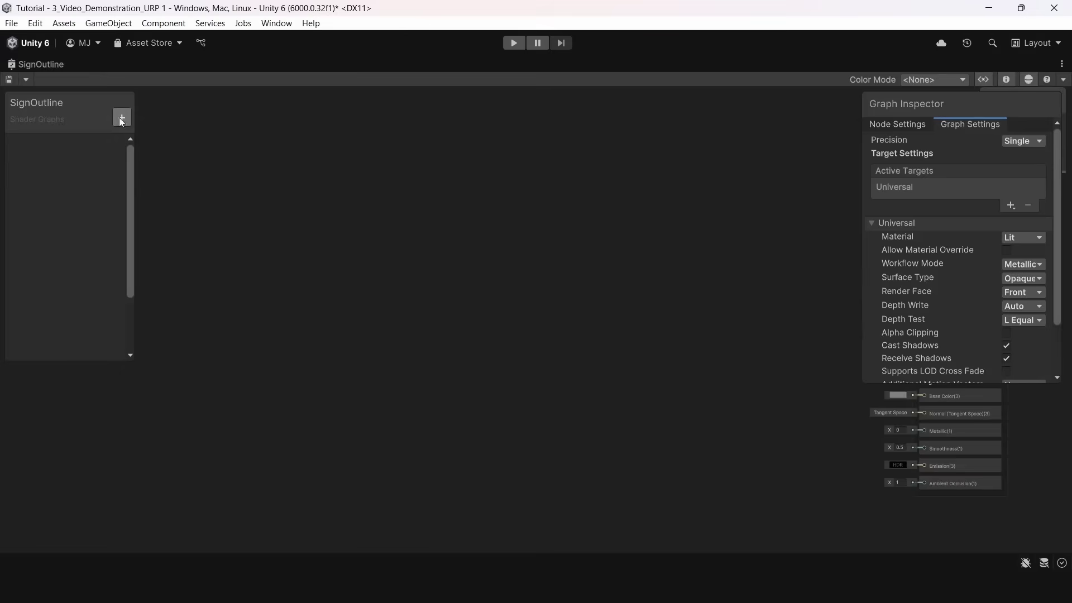
In the SignOutline graph, add a Texture 2D property named Texture and a Sample Texture 2D node with its preview collapsed.
{"action": "left_click", "coordinate": [122, 118]}
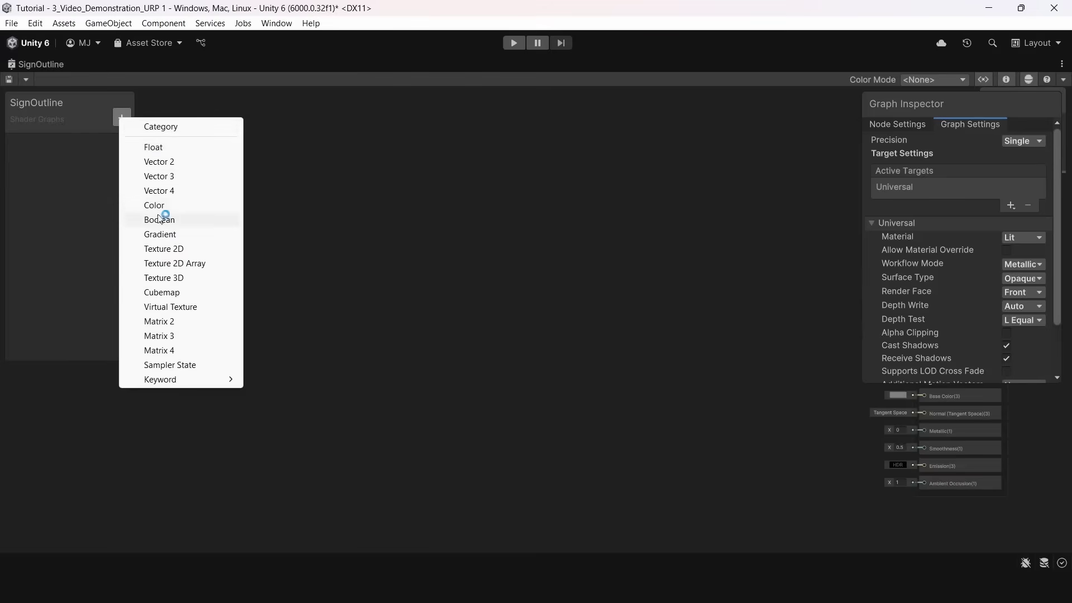
{"action": "left_click", "coordinate": [186, 246]}
{"action": "middle_click_drag", "start_coordinate": [720, 367], "coordinate": [420, 252]}
{"action": "scroll", "coordinate": [419, 252], "scroll_direction": "up", "scroll_amount": 4}
{"action": "key", "text": "space"}
{"action": "type", "text": "sample"}
{"action": "double_click", "coordinate": [469, 210]}
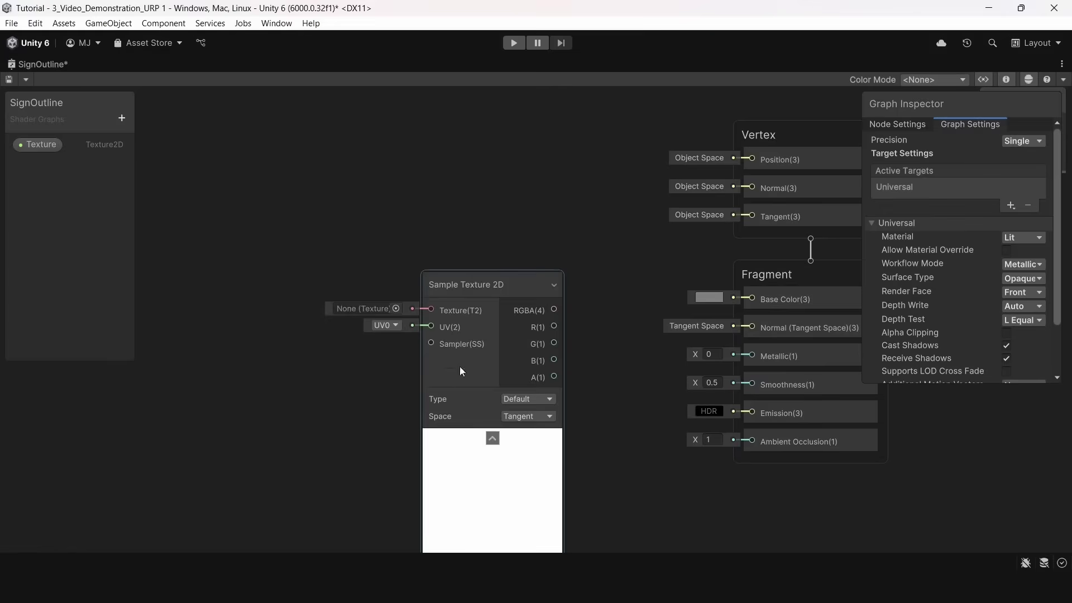
{"action": "left_click", "coordinate": [491, 438]}
Connect the Texture property to Sample Texture 2D and its RGBA output to Base Color, and move these nodes away from the Fragment block.
{"action": "left_click_drag", "start_coordinate": [39, 148], "coordinate": [303, 274]}
{"action": "left_click_drag", "start_coordinate": [370, 284], "coordinate": [430, 308]}
{"action": "left_click_drag", "start_coordinate": [536, 309], "coordinate": [752, 298]}
{"action": "scroll", "coordinate": [544, 327], "scroll_direction": "down", "scroll_amount": 4}
{"action": "left_click_drag", "start_coordinate": [338, 264], "coordinate": [544, 347]}
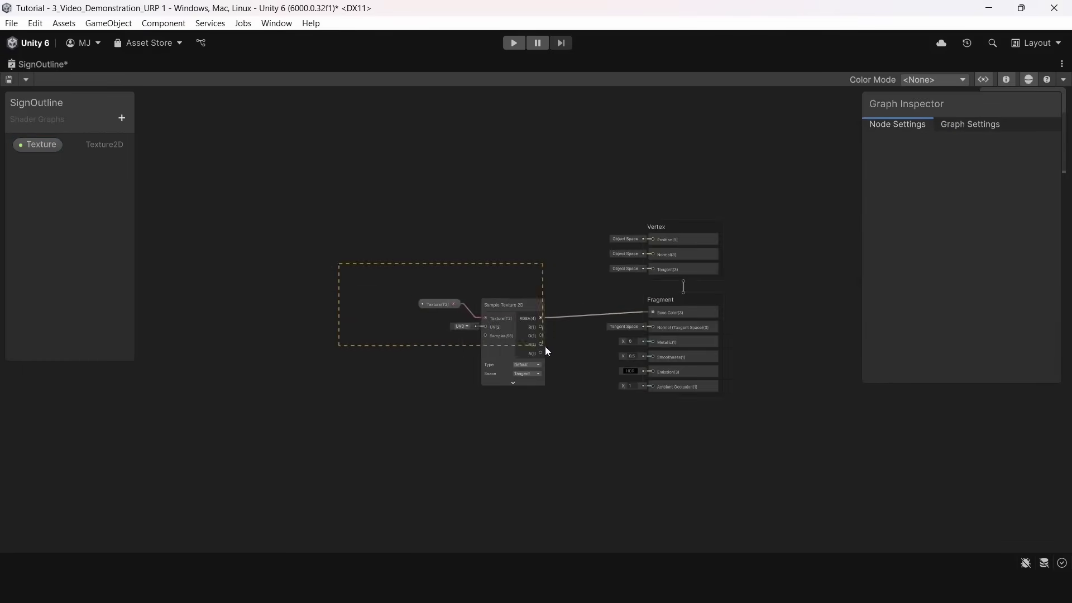
{"action": "left_click_drag", "start_coordinate": [514, 306], "coordinate": [424, 300]}
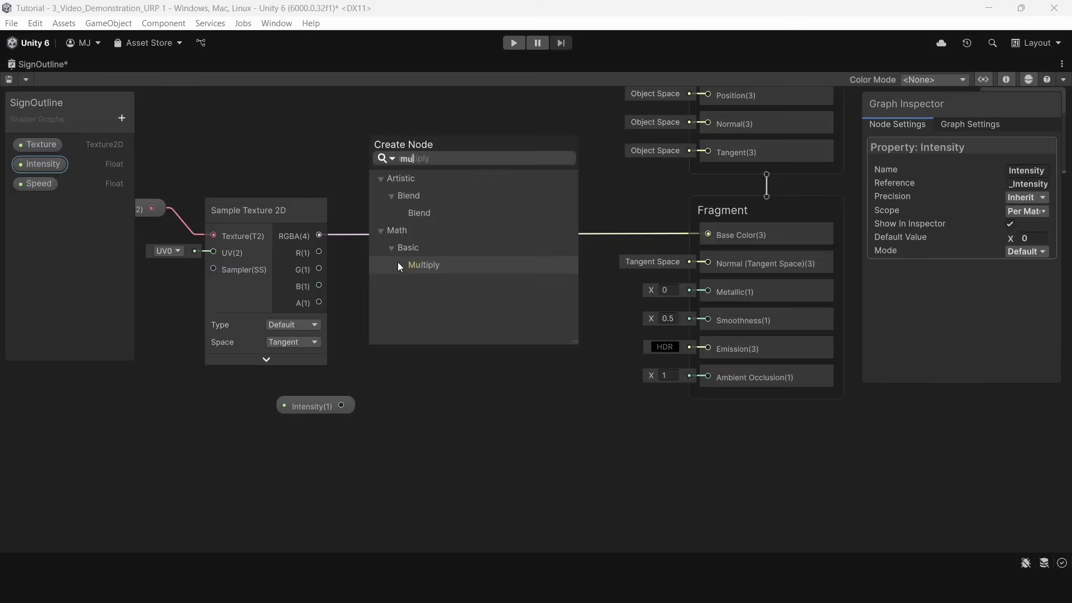
Add a Multiply node taking Sample Texture 2D's RGBA at A and Intensity at B, and feed its output to Emission.
{"action": "left_click", "coordinate": [397, 262]}
{"action": "left_click_drag", "start_coordinate": [437, 454], "coordinate": [498, 392]}
{"action": "left_click_drag", "start_coordinate": [319, 235], "coordinate": [442, 358]}
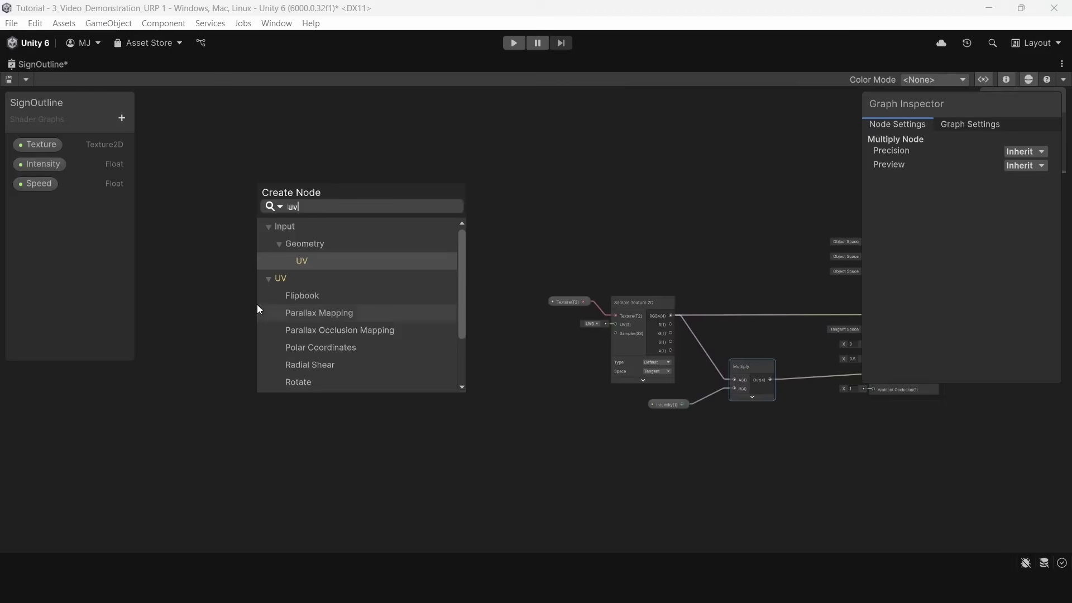
Add a UV node and a Split node, and connect the UV output to the Split's input.
{"action": "key", "text": "Return"}
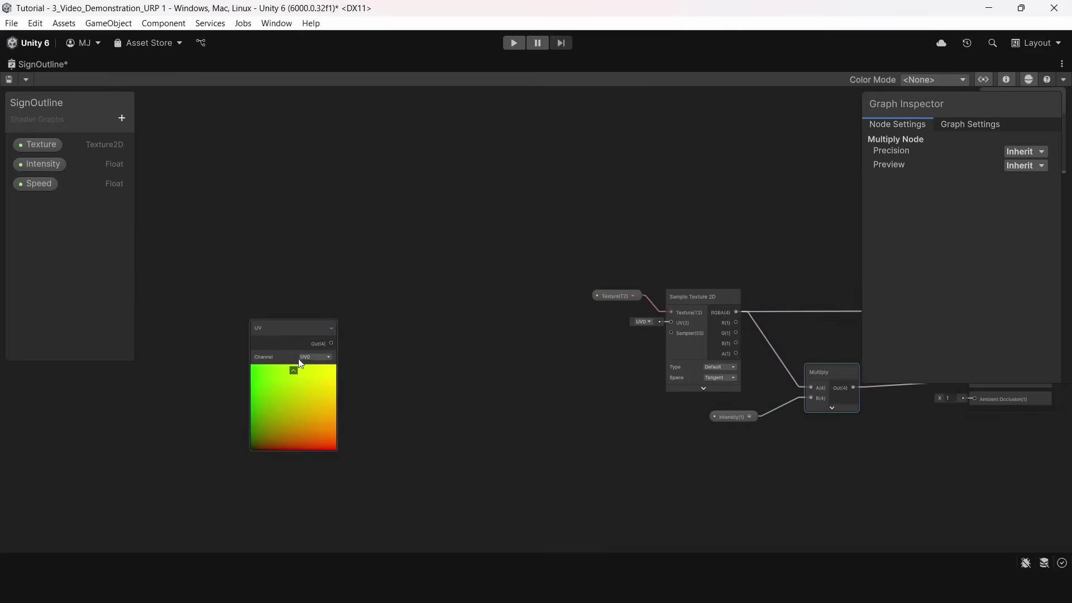
{"action": "left_click", "coordinate": [293, 312]}
{"action": "key", "text": "space"}
{"action": "type", "text": "split"}
{"action": "double_click", "coordinate": [433, 209]}
{"action": "left_click_drag", "start_coordinate": [319, 263], "coordinate": [323, 296]}
{"action": "left_click_drag", "start_coordinate": [418, 290], "coordinate": [337, 311]}
Add a Vector 2 node and connect the Split's R output to its X input.
{"action": "left_click_drag", "start_coordinate": [417, 301], "coordinate": [383, 290]}
{"action": "key", "text": "space"}
{"action": "type", "text": "vec"}
{"action": "double_click", "coordinate": [507, 248]}
{"action": "left_click_drag", "start_coordinate": [418, 322], "coordinate": [326, 320]}
Place the Speed property and insert an Add node between the Split's R output and Vector 2's X, with R at B.
{"action": "left_click_drag", "start_coordinate": [38, 183], "coordinate": [274, 180]}
{"action": "key", "text": "space"}
{"action": "type", "text": "add"}
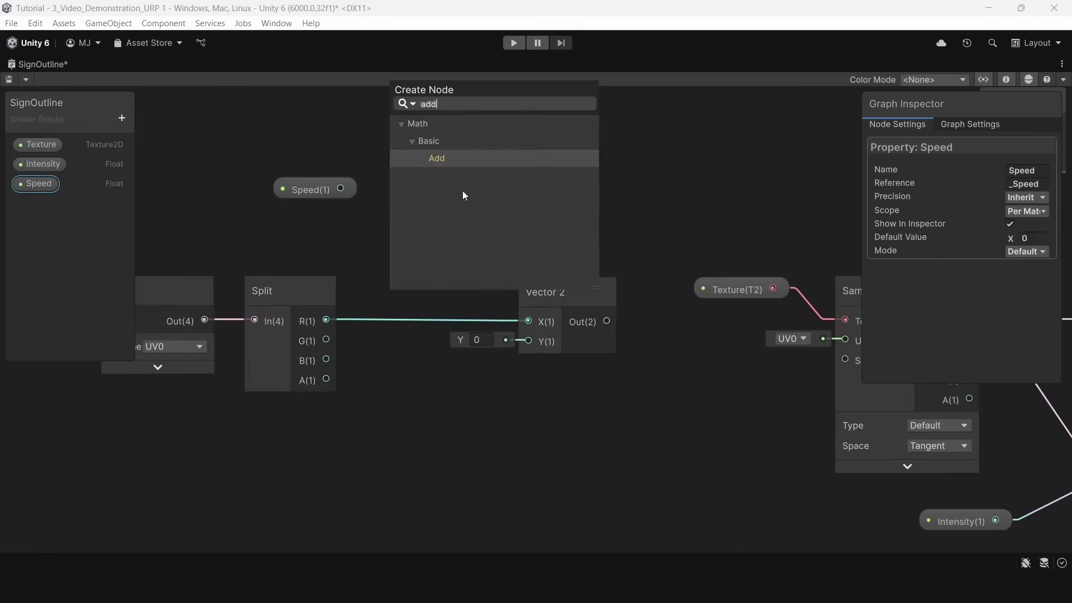
{"action": "double_click", "coordinate": [447, 159]}
{"action": "left_click", "coordinate": [472, 309]}
{"action": "left_click_drag", "start_coordinate": [327, 320], "coordinate": [405, 302]}
{"action": "left_click_drag", "start_coordinate": [571, 305], "coordinate": [608, 306]}
{"action": "left_click_drag", "start_coordinate": [483, 281], "coordinate": [566, 321]}
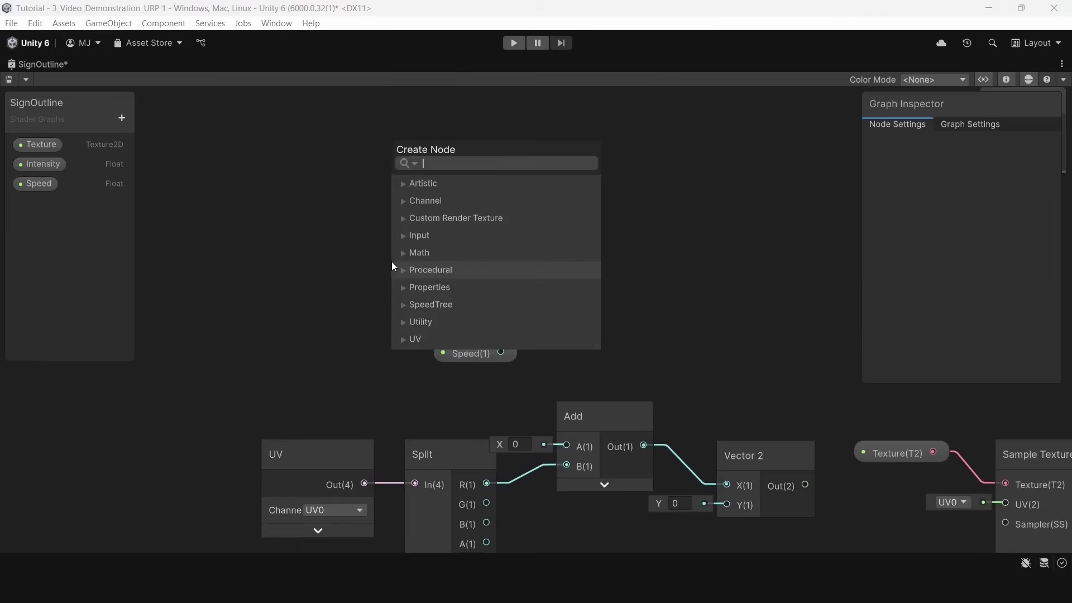
Add a Time node, place Speed beneath it, and add a Multiply node beside them.
{"action": "type", "text": "time"}
{"action": "key", "text": "Return"}
{"action": "left_click_drag", "start_coordinate": [480, 346], "coordinate": [425, 363]}
{"action": "key", "text": "space"}
{"action": "type", "text": "mul"}
{"action": "double_click", "coordinate": [528, 354]}
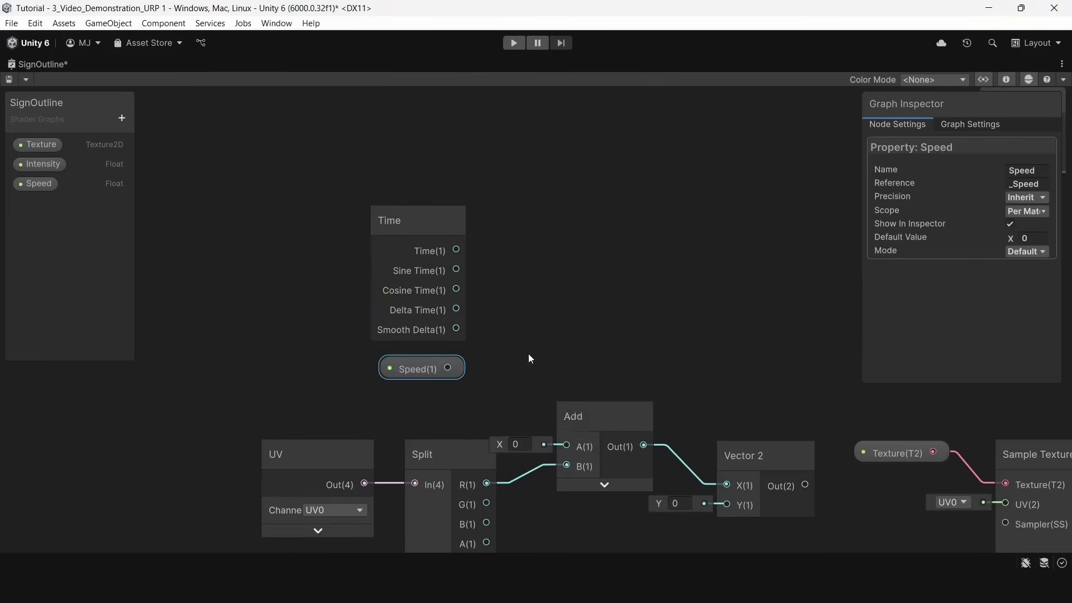
Connect Time to the new Multiply's A and Speed to its B, and feed the result into the Add node's A input.
{"action": "left_click_drag", "start_coordinate": [418, 222], "coordinate": [338, 221]}
{"action": "left_click_drag", "start_coordinate": [407, 366], "coordinate": [329, 372]}
{"action": "left_click", "coordinate": [571, 451]}
{"action": "left_click_drag", "start_coordinate": [536, 381], "coordinate": [500, 303]}
{"action": "left_click_drag", "start_coordinate": [375, 247], "coordinate": [464, 330]}
{"action": "mouse_move", "coordinate": [375, 372]}
{"action": "left_mouse_down"}
{"action": "mouse_move", "coordinate": [454, 362]}
{"action": "mouse_move", "coordinate": [374, 378]}
{"action": "left_mouse_up"}
{"action": "left_click_drag", "start_coordinate": [369, 381], "coordinate": [463, 349]}
{"action": "left_click_drag", "start_coordinate": [525, 310], "coordinate": [496, 309]}
{"action": "left_click_drag", "start_coordinate": [512, 330], "coordinate": [565, 445]}
Connect Vector 2's output to Sample Texture 2D's UV input and the Split's G output to Vector 2's Y.
{"action": "middle_click_drag", "start_coordinate": [781, 480], "coordinate": [551, 314]}
{"action": "left_click_drag", "start_coordinate": [574, 317], "coordinate": [773, 335]}
{"action": "left_click_drag", "start_coordinate": [557, 300], "coordinate": [562, 327]}
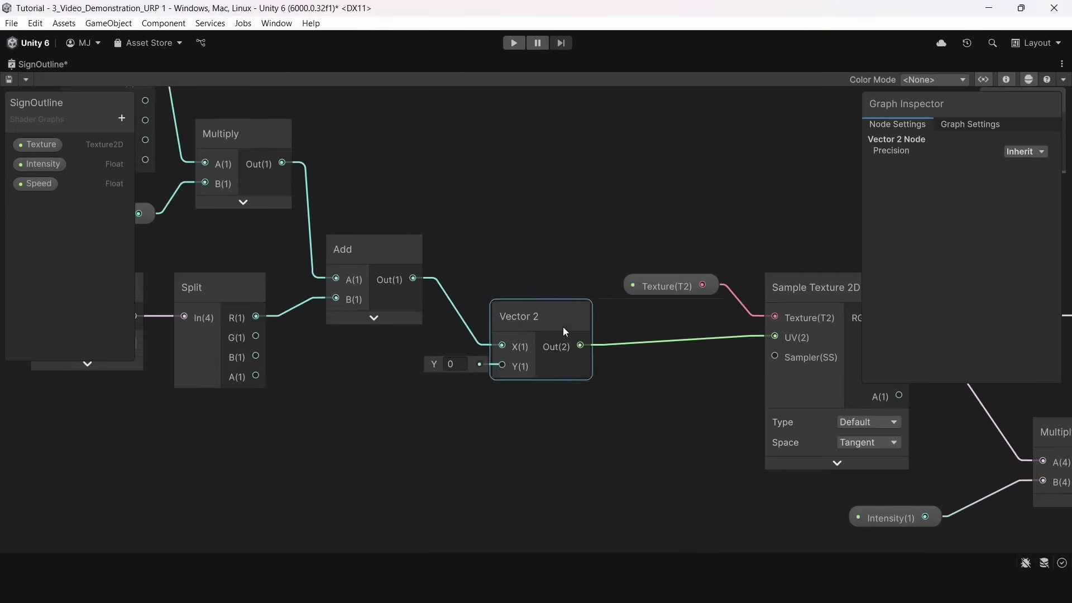
{"action": "left_click_drag", "start_coordinate": [259, 336], "coordinate": [527, 367]}
{"action": "scroll", "coordinate": [335, 342], "scroll_direction": "down", "scroll_amount": 8}
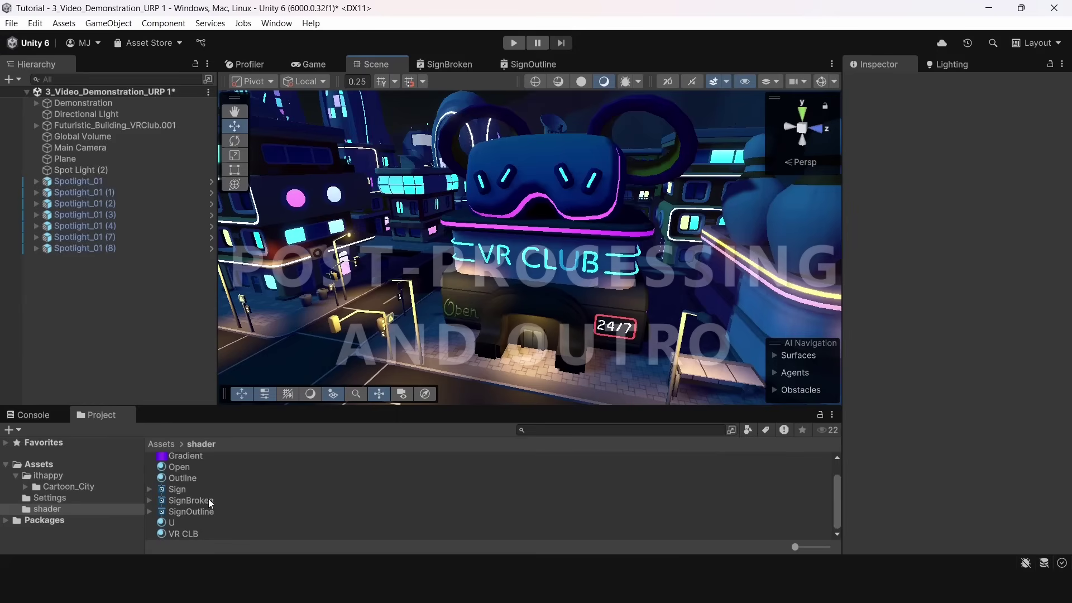
Review the Global Volume's Shadows Midtones Highlights override and set the Bloom Threshold to 2.64.
{"action": "left_click", "coordinate": [176, 533]}
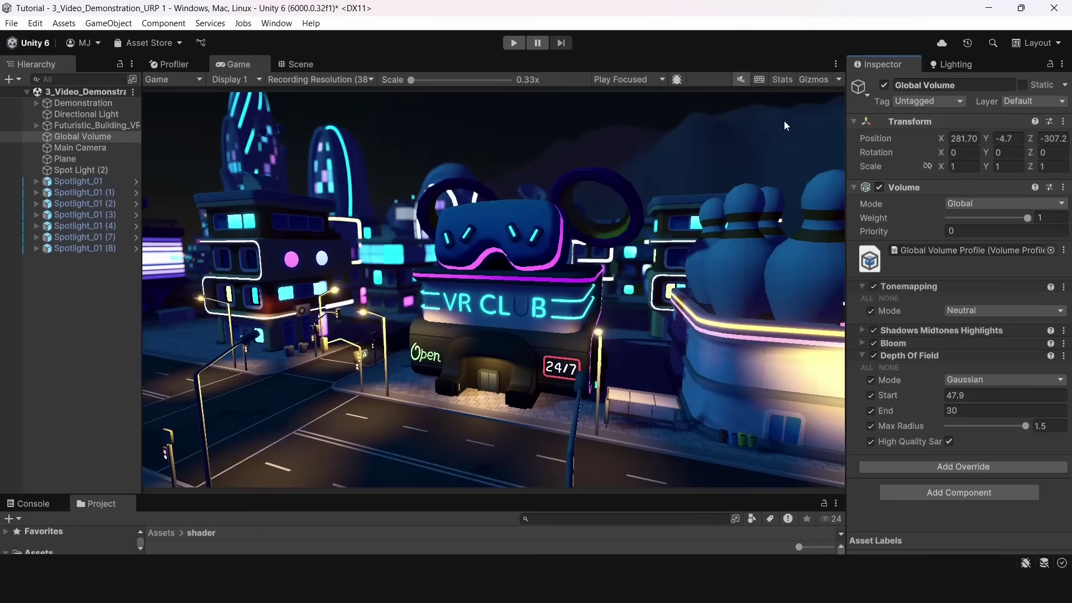
{"action": "left_click", "coordinate": [859, 331]}
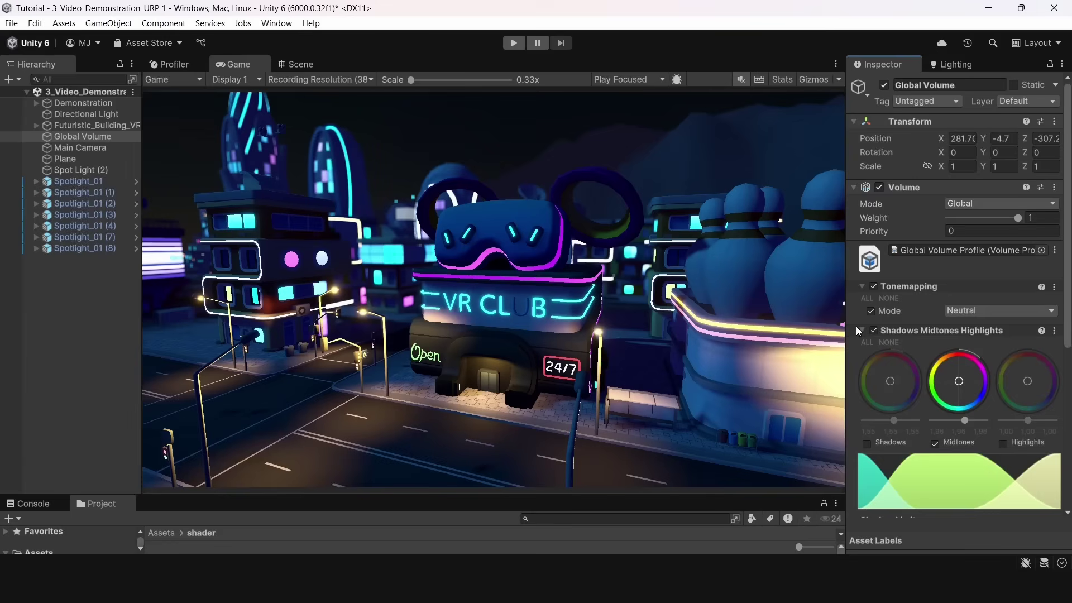
{"action": "scroll", "coordinate": [976, 376], "scroll_direction": "down", "scroll_amount": 3}
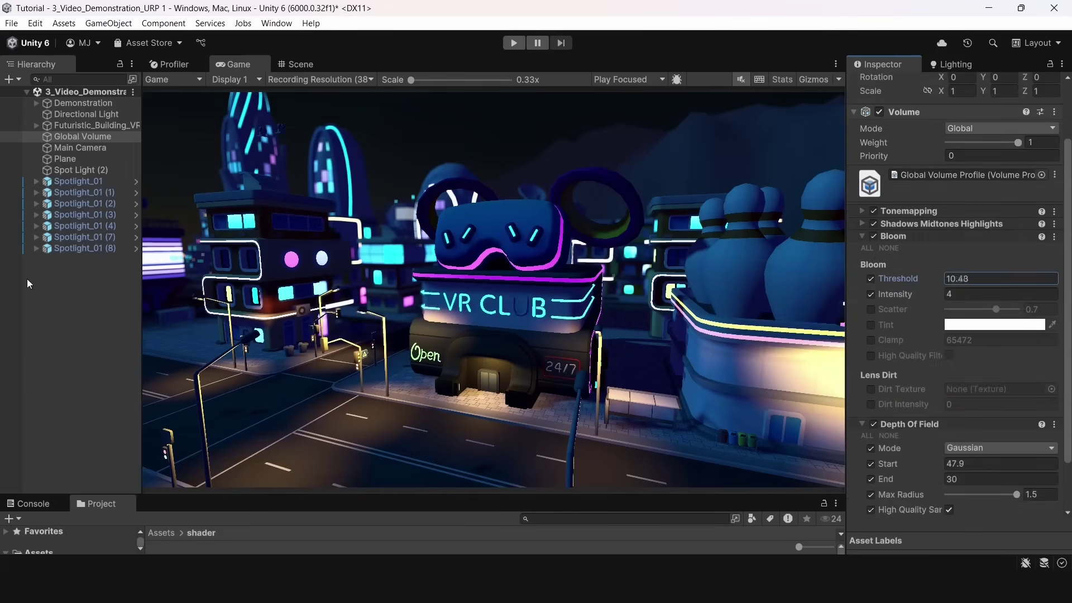
{"action": "type", "text": "1.84"}
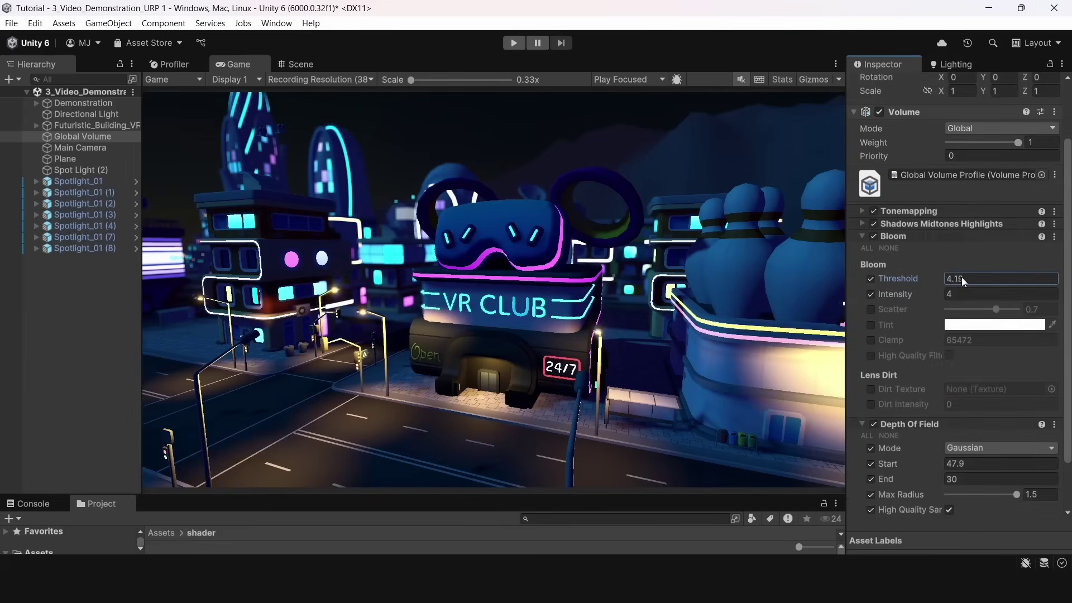
{"action": "mouse_move", "coordinate": [909, 284]}
{"action": "left_mouse_down"}
{"action": "mouse_move", "coordinate": [840, 277]}
{"action": "mouse_move", "coordinate": [910, 270]}
{"action": "mouse_move", "coordinate": [892, 272]}
{"action": "mouse_move", "coordinate": [900, 273]}
{"action": "left_mouse_up"}
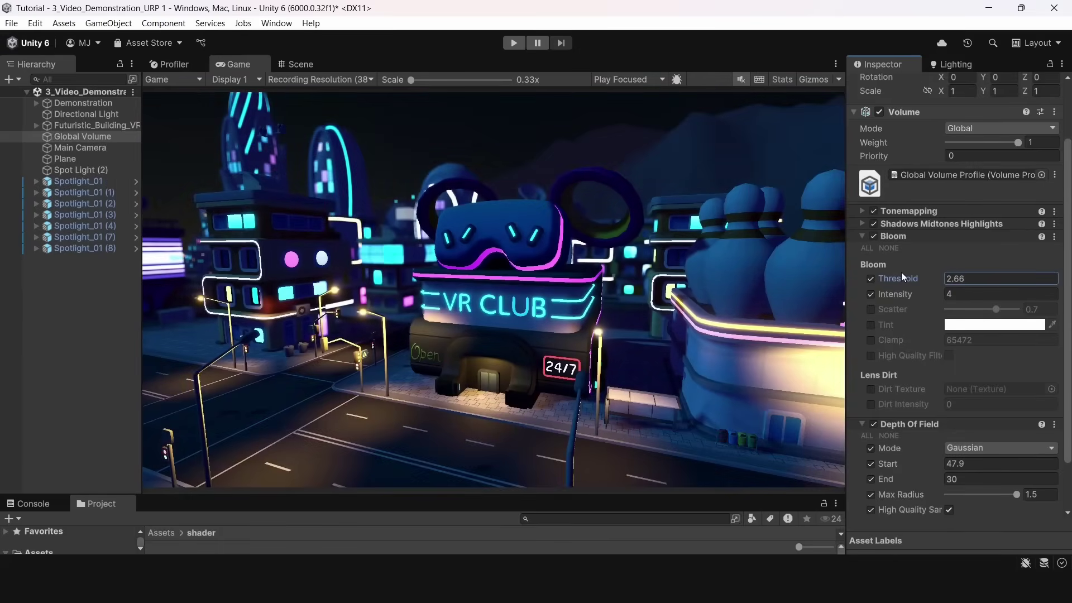
Toggle the Depth Of Field override off and on to compare its effect in the Game view.
{"action": "left_click", "coordinate": [874, 424]}
{"action": "left_click", "coordinate": [874, 424]}
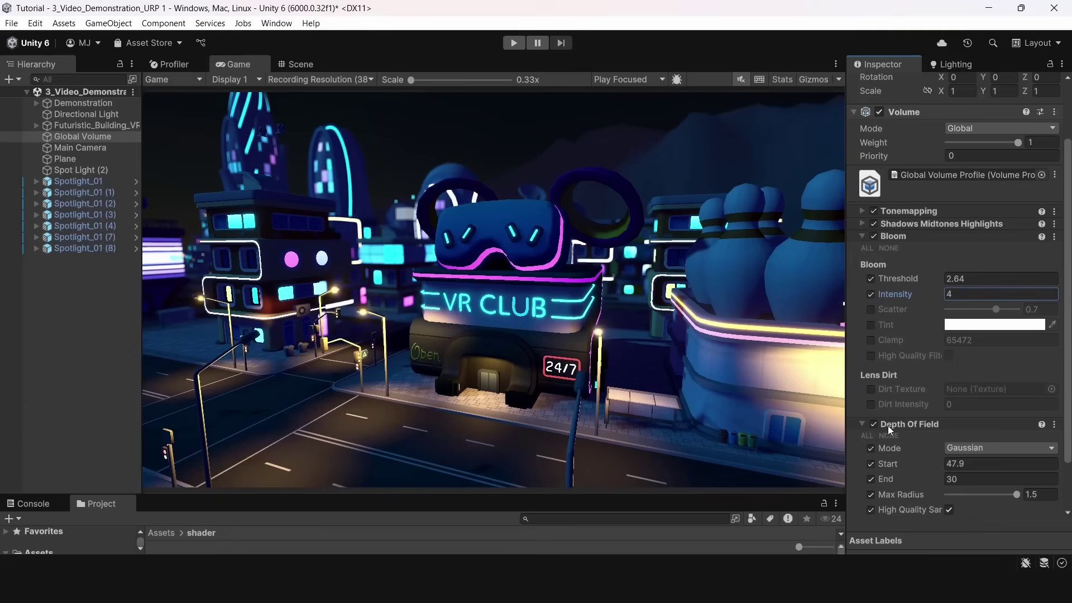
{"action": "left_click", "coordinate": [874, 424]}
{"action": "left_click", "coordinate": [874, 424]}
Switch the Depth Of Field mode to Bokeh and set its Focal Length to 23.
{"action": "left_click", "coordinate": [989, 448]}
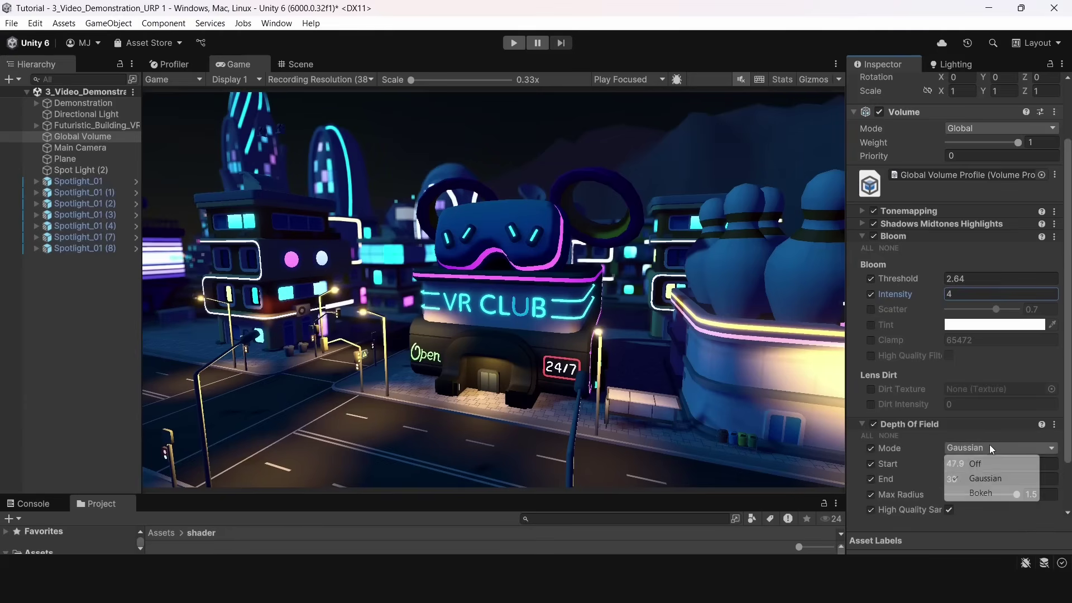
{"action": "left_click", "coordinate": [984, 492]}
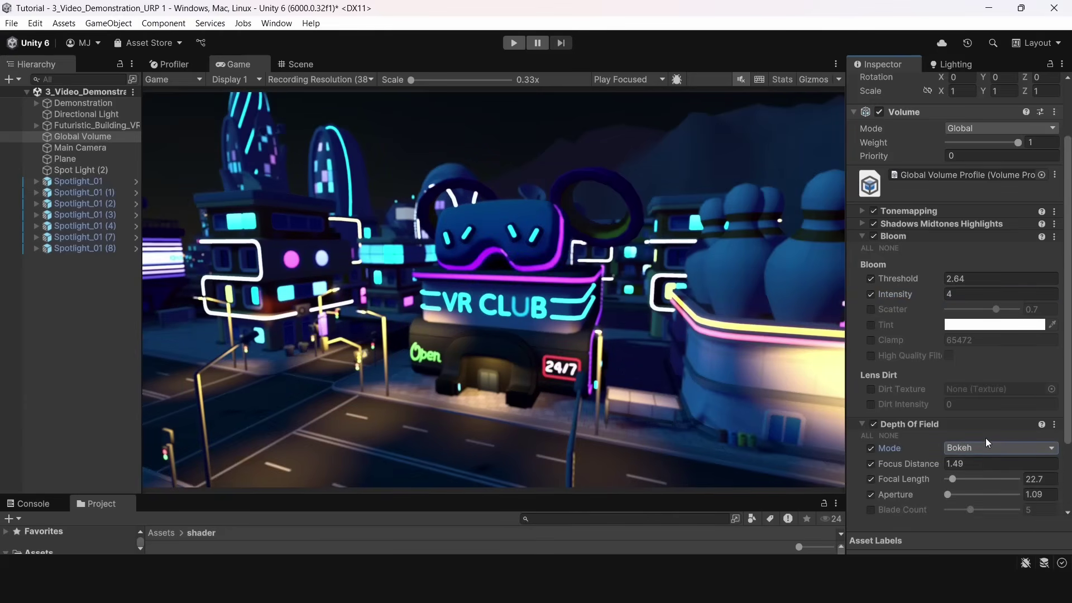
{"action": "mouse_move", "coordinate": [949, 482]}
{"action": "left_mouse_down"}
{"action": "mouse_move", "coordinate": [959, 481]}
{"action": "mouse_move", "coordinate": [951, 481]}
{"action": "left_mouse_up"}
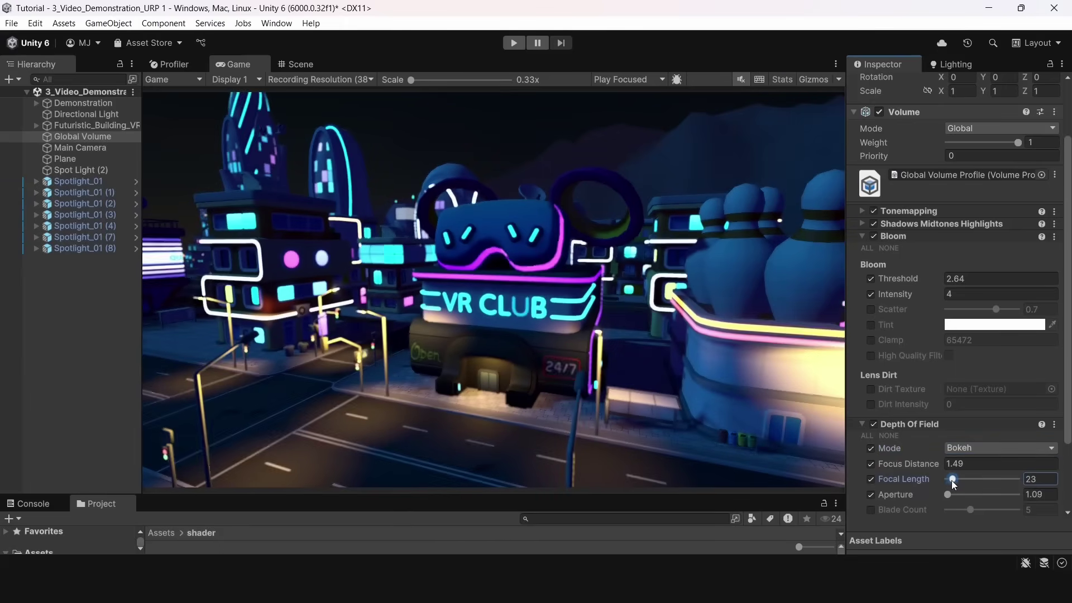